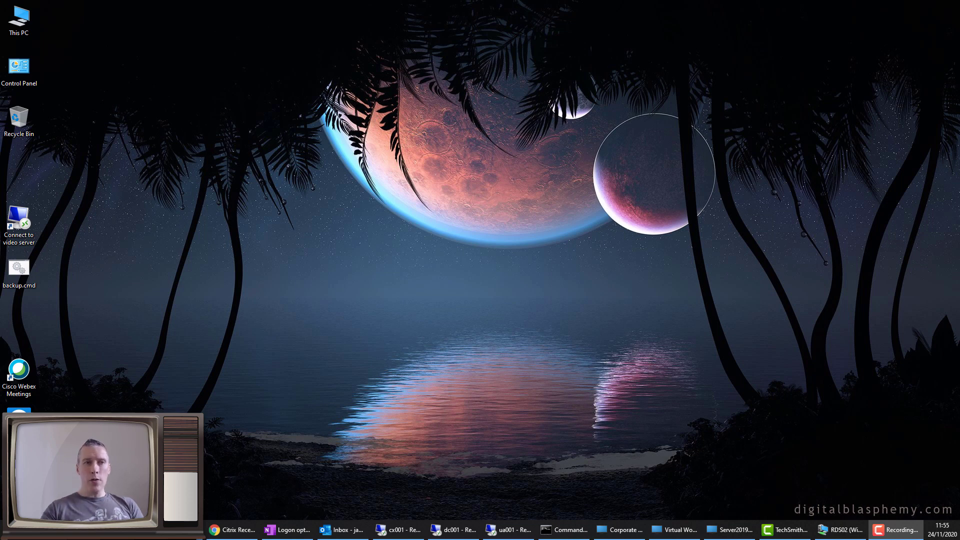
Look over the Splunk logon dashboard in the remote session, then return to the local desktop
{"action": "left_click", "coordinate": [508, 531]}
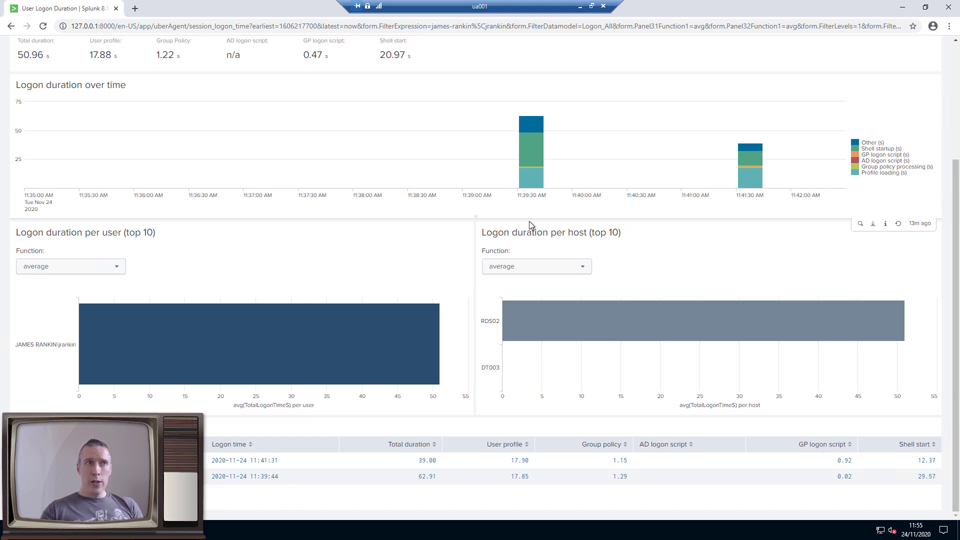
{"action": "mouse_move", "coordinate": [529, 151]}
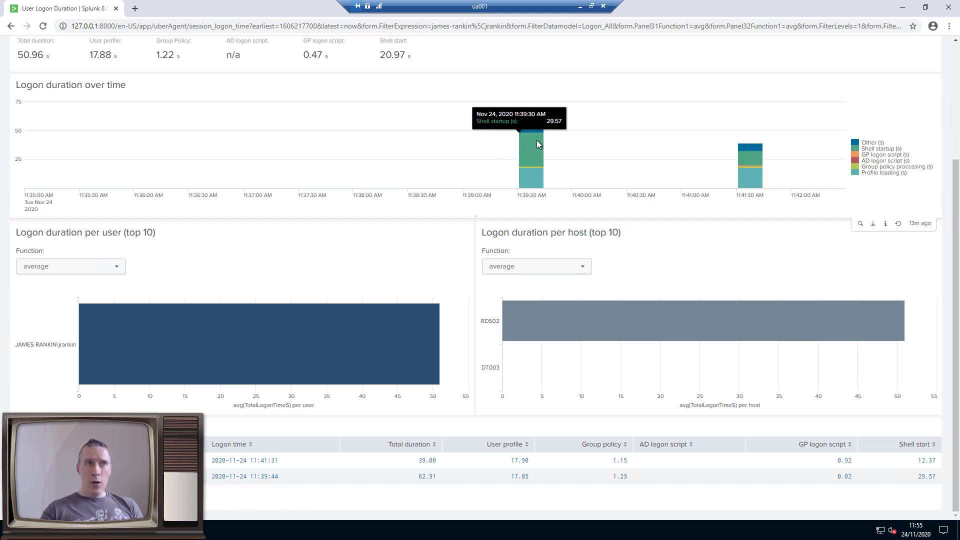
{"action": "mouse_move", "coordinate": [748, 160]}
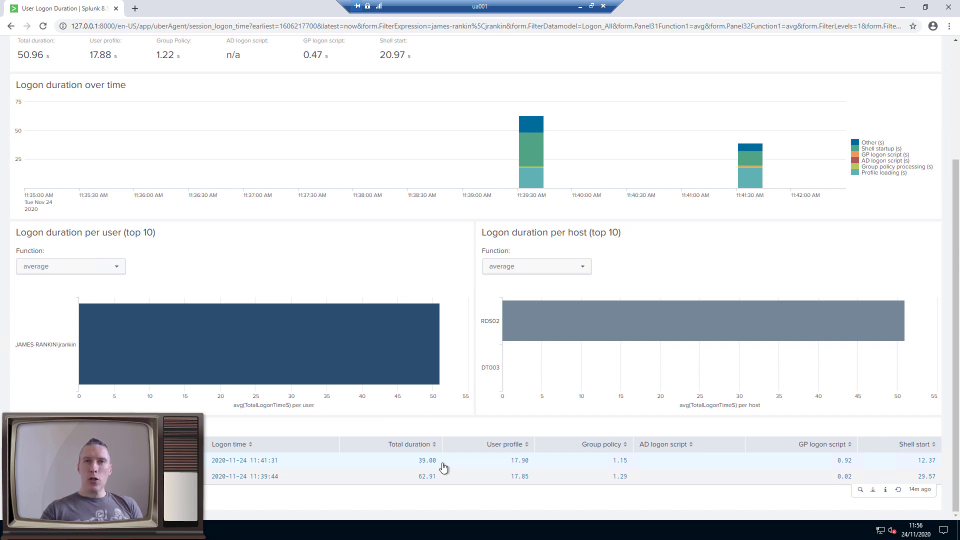
{"action": "left_click", "coordinate": [580, 6]}
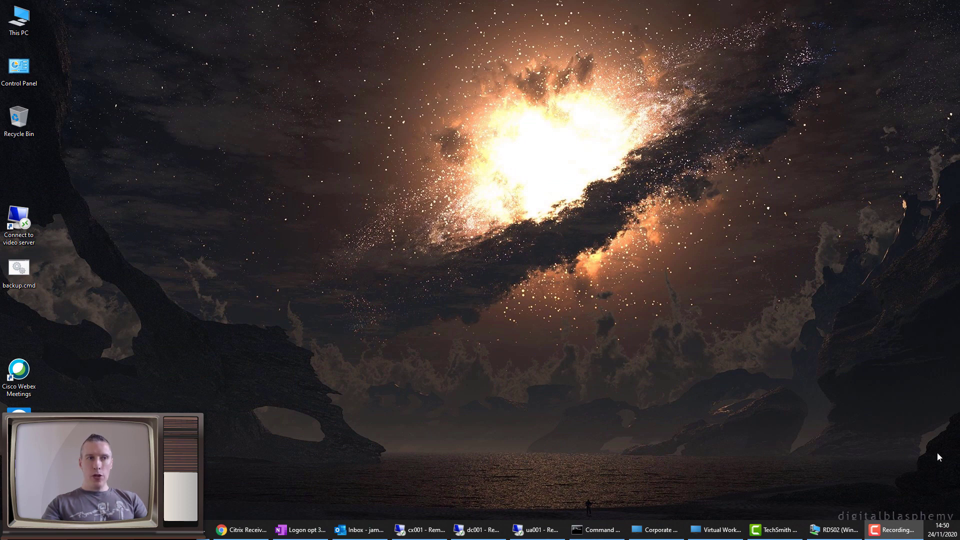
In the RDS02 VM, launch Chrome and search for 'sysinternals autologon'
{"action": "left_click", "coordinate": [831, 530]}
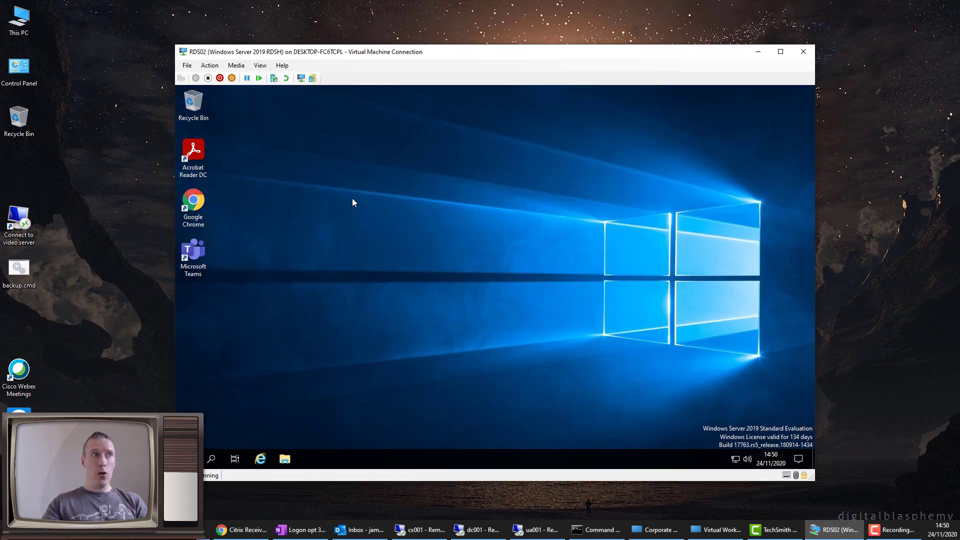
{"action": "double_click", "coordinate": [194, 208]}
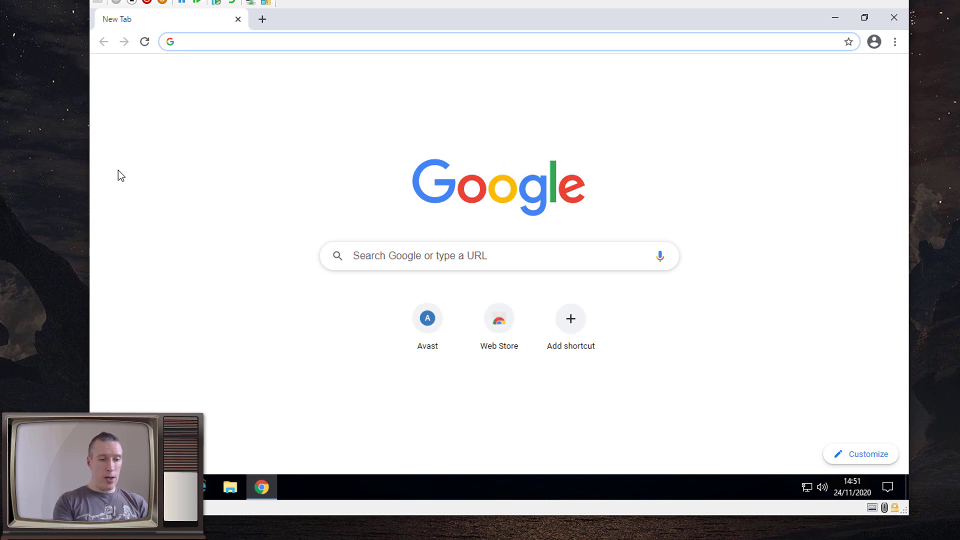
{"action": "type", "text": "sys"}
{"action": "key", "text": "Down"}
{"action": "key", "text": "Return"}
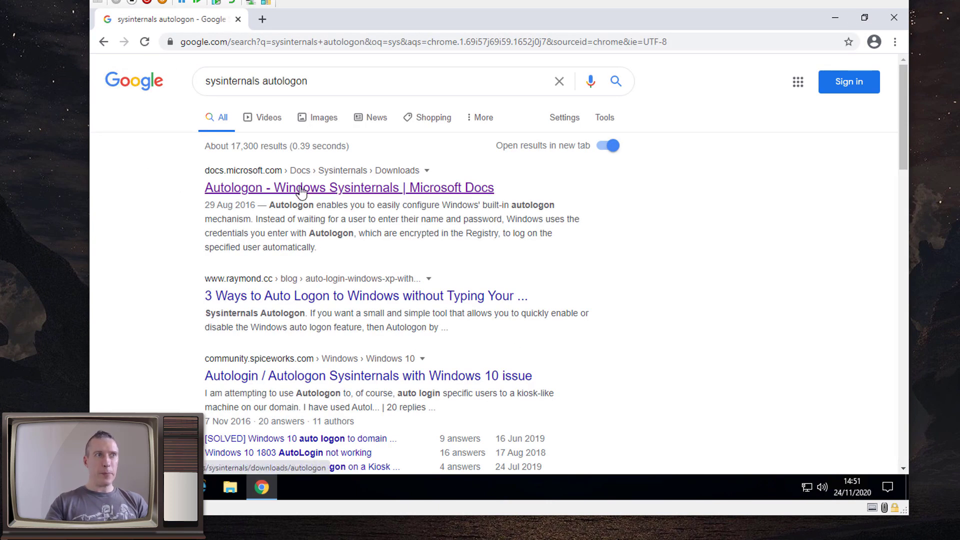
Open the Autologon Microsoft Docs page and start the AutoLogon.zip download
{"action": "left_click", "coordinate": [301, 188]}
{"action": "left_click", "coordinate": [365, 323]}
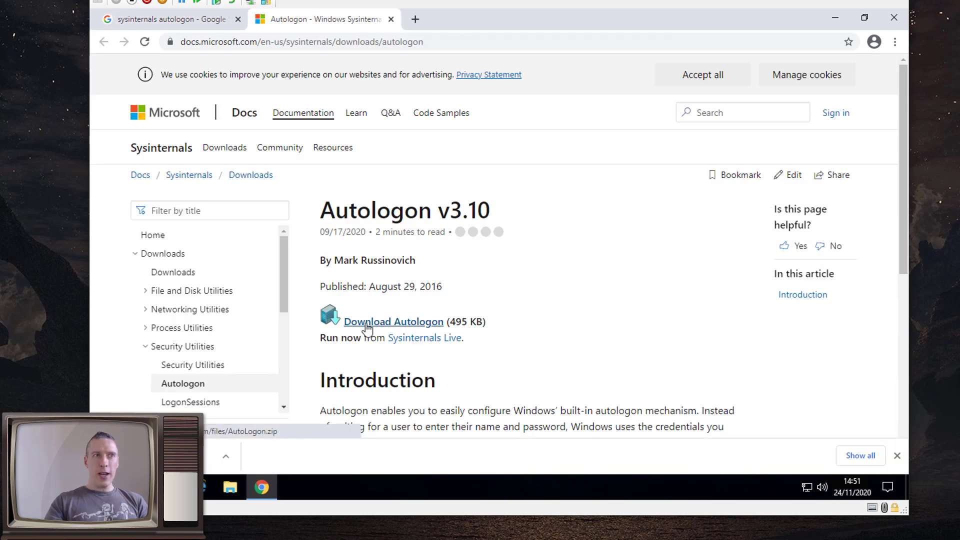
{"action": "left_click", "coordinate": [230, 463]}
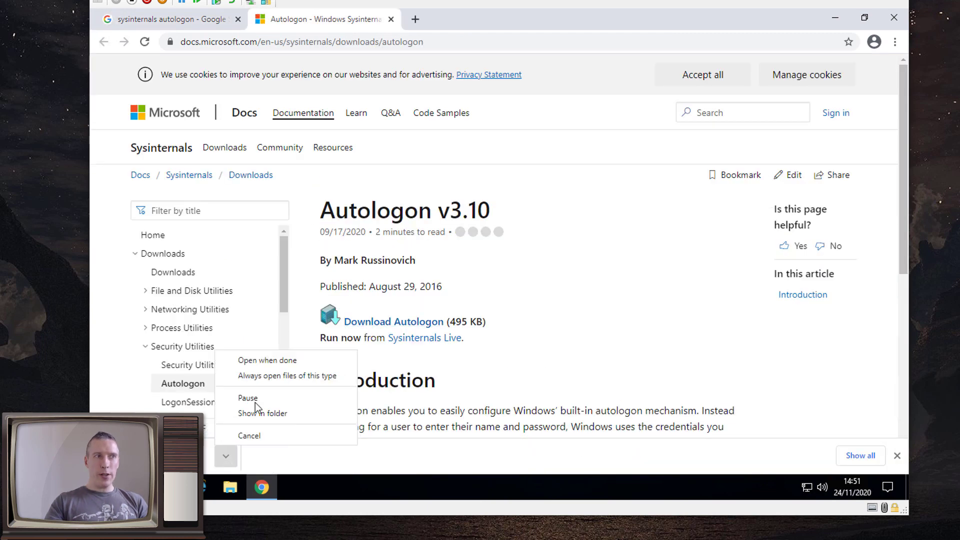
Open the downloaded AutoLogon.zip and copy Autologon64.exe
{"action": "left_click", "coordinate": [264, 362]}
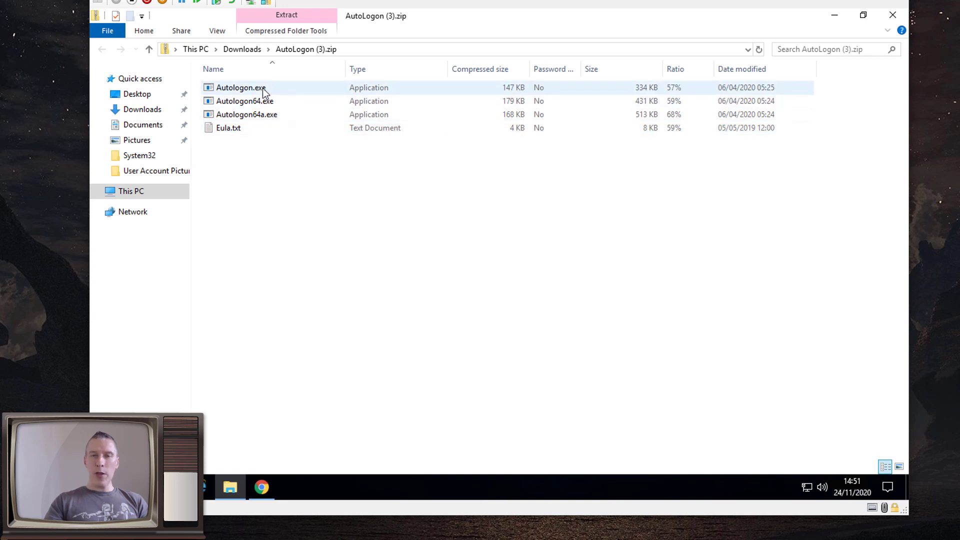
{"action": "left_click", "coordinate": [264, 92]}
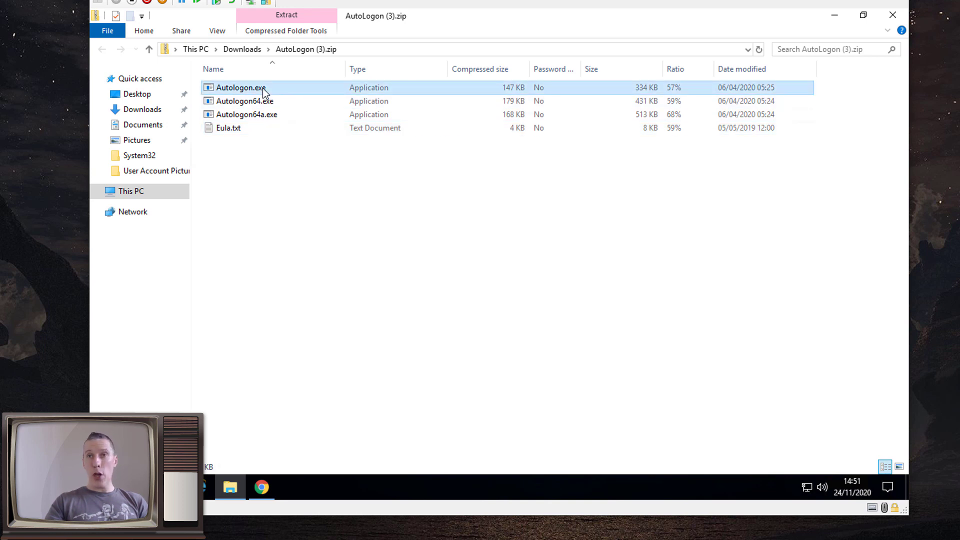
{"action": "left_click", "coordinate": [263, 103]}
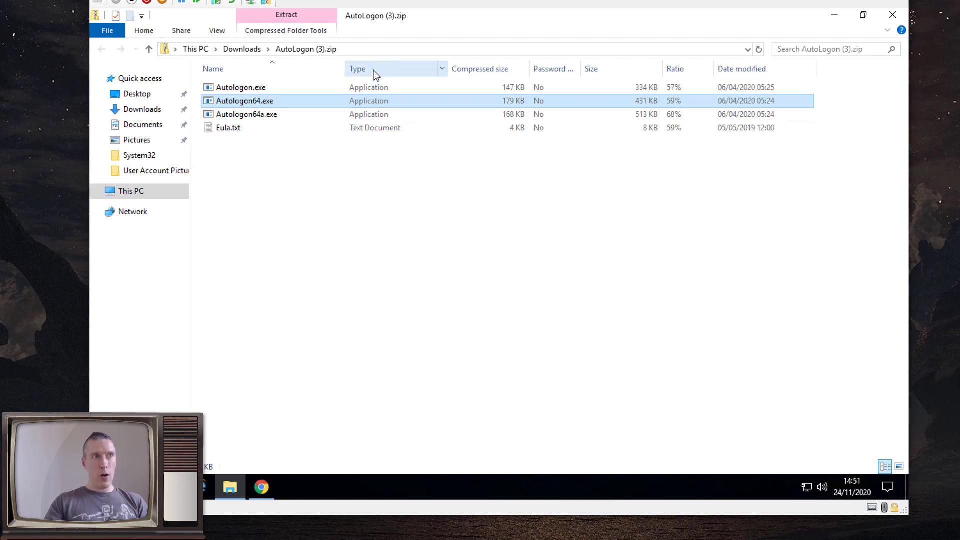
Paste Autologon64.exe into C:\Windows\System32 with admin approval, then close Explorer and Chrome
{"action": "left_click", "coordinate": [377, 48]}
{"action": "type", "text": "c:\\windows"}
{"action": "key", "text": "Down"}
{"action": "key", "text": "Down"}
{"action": "key", "text": "Return"}
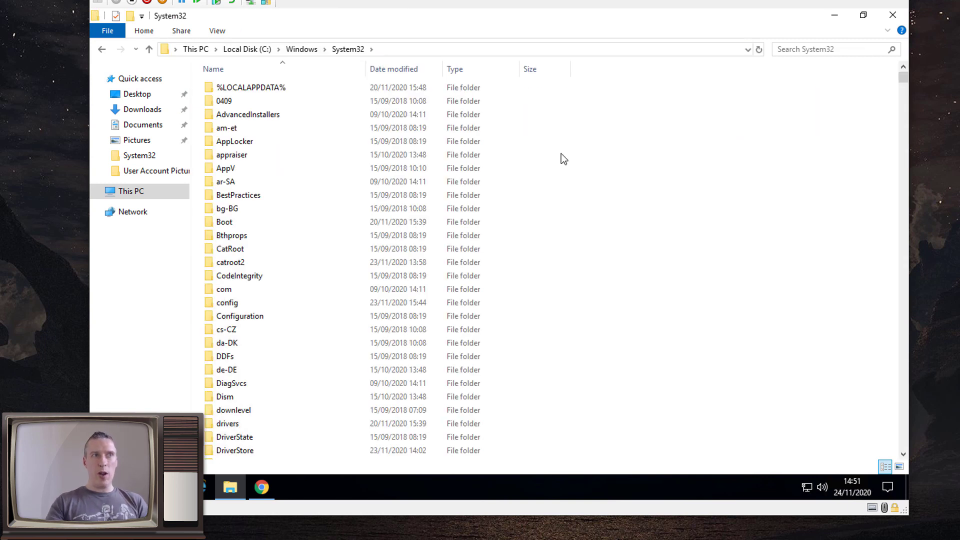
{"action": "right_click", "coordinate": [593, 175]}
{"action": "left_click", "coordinate": [615, 244]}
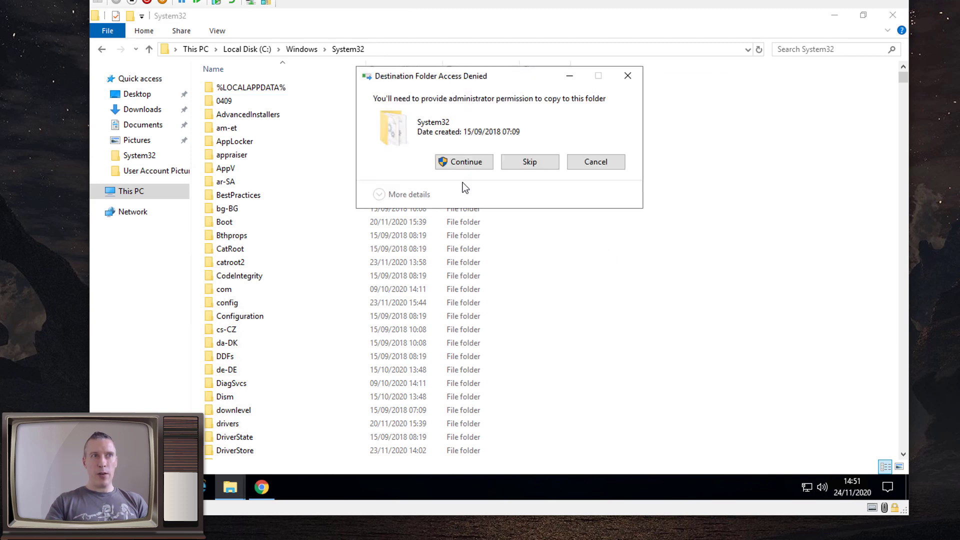
{"action": "left_click", "coordinate": [458, 164]}
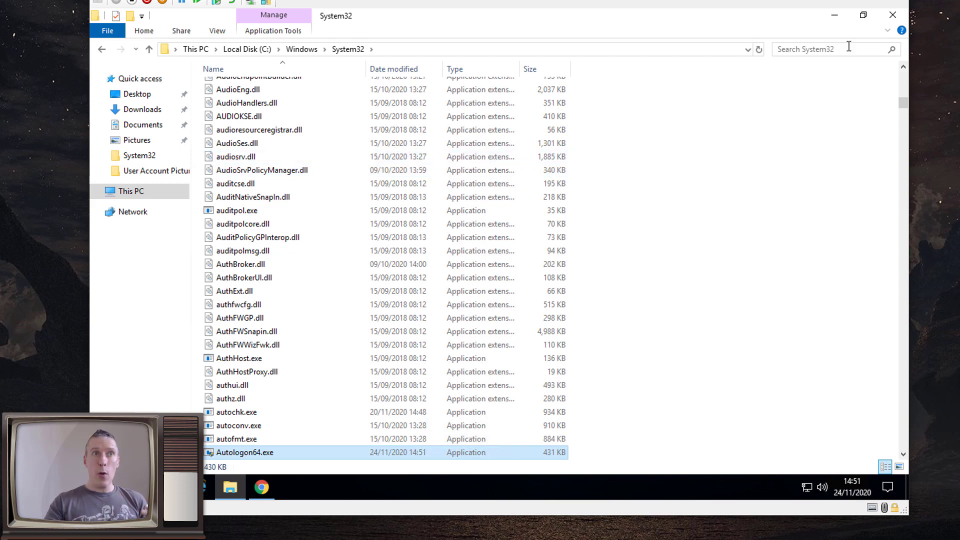
{"action": "left_click", "coordinate": [883, 17]}
{"action": "left_click", "coordinate": [883, 18]}
Switch to the dc001 session and launch Notepad as administrator from Start menu search
{"action": "left_click", "coordinate": [760, 30]}
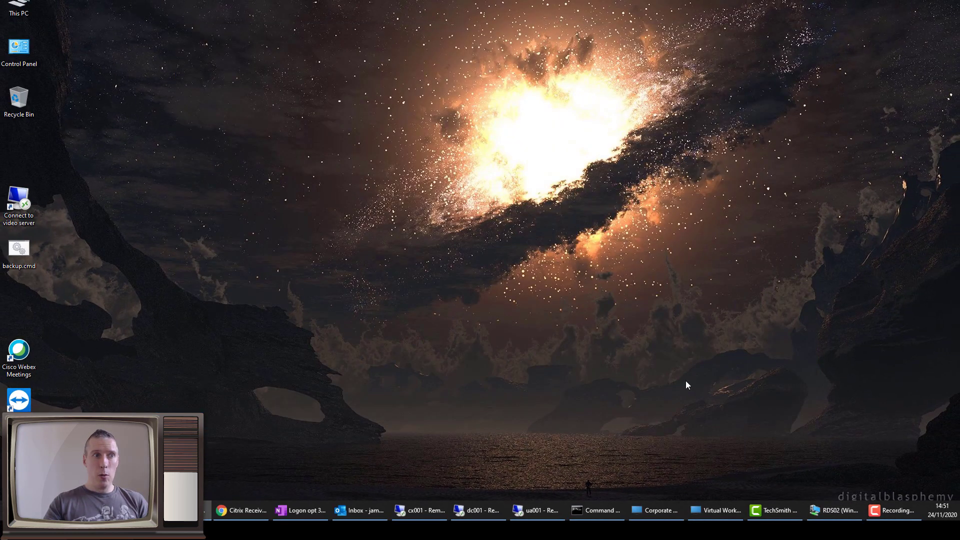
{"action": "left_click", "coordinate": [485, 511]}
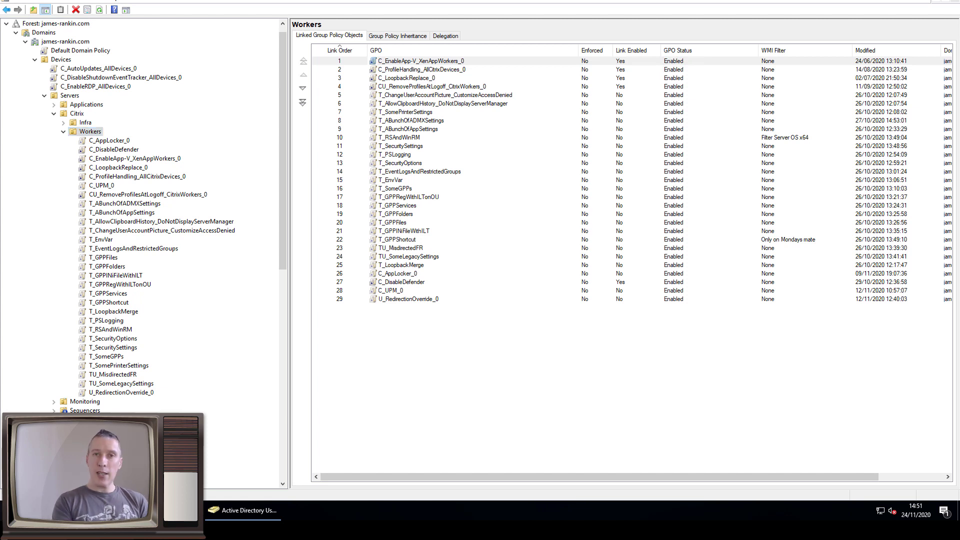
{"action": "key", "text": "super"}
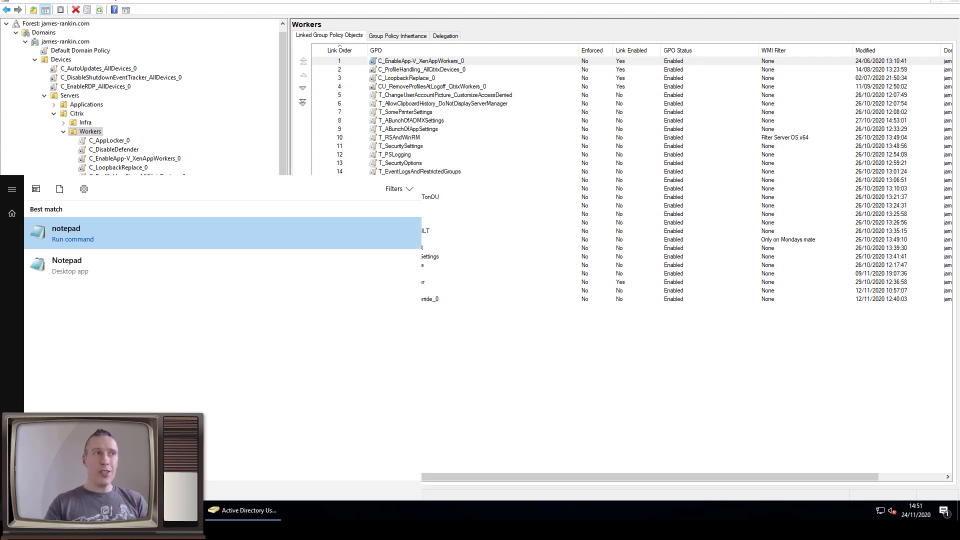
{"action": "right_click", "coordinate": [70, 231]}
{"action": "left_click", "coordinate": [100, 242]}
{"action": "left_click", "coordinate": [431, 314]}
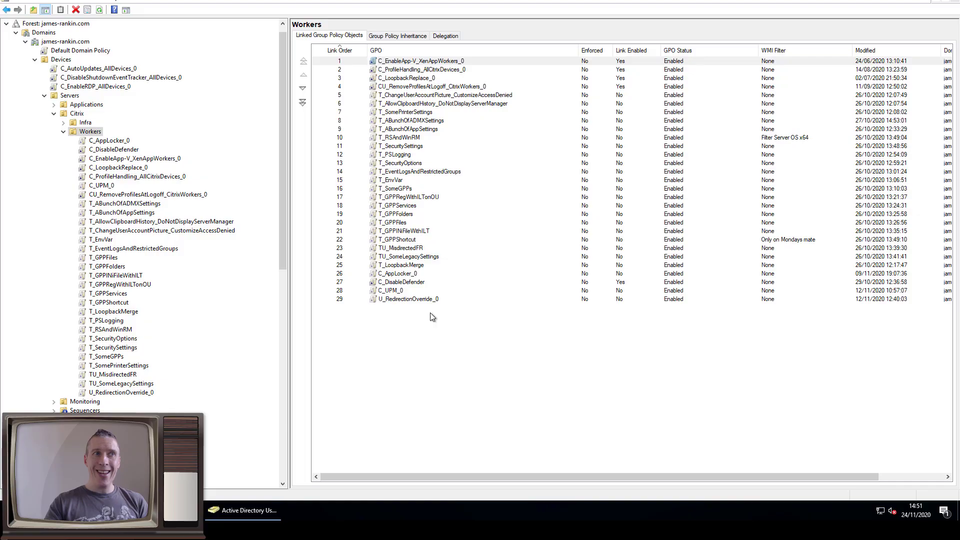
{"action": "left_click", "coordinate": [335, 512]}
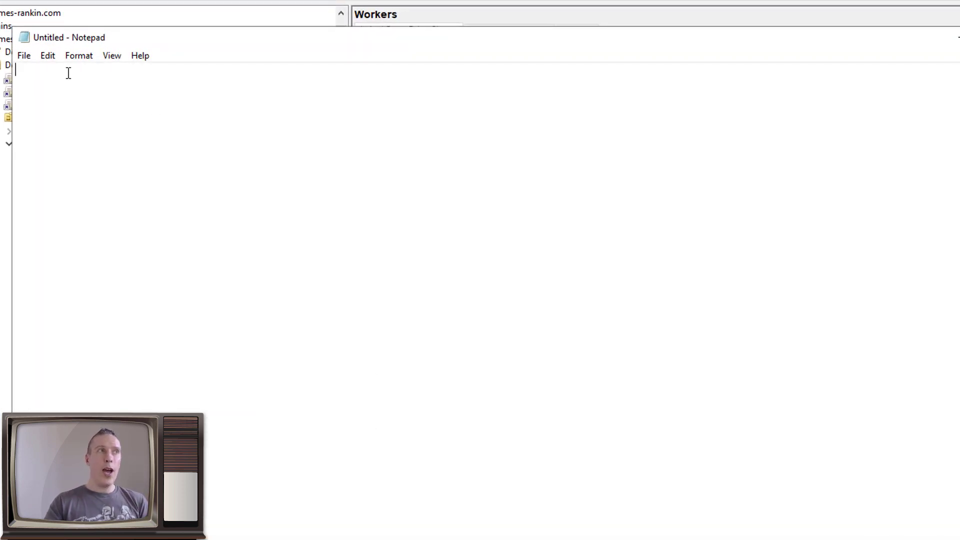
Type 'autologon64' as the start of the command line
{"action": "type", "text": "autlogon64"}
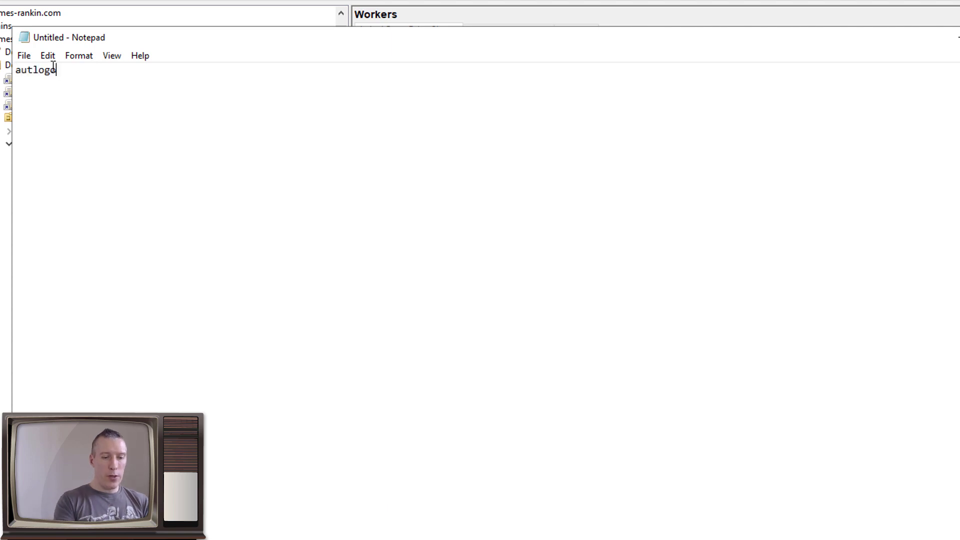
{"action": "key", "text": "BackSpace"}
{"action": "key", "text": "BackSpace"}
{"action": "key", "text": "BackSpace"}
{"action": "key", "text": "BackSpace"}
{"action": "key", "text": "BackSpace"}
{"action": "key", "text": "BackSpace"}
{"action": "key", "text": "BackSpace"}
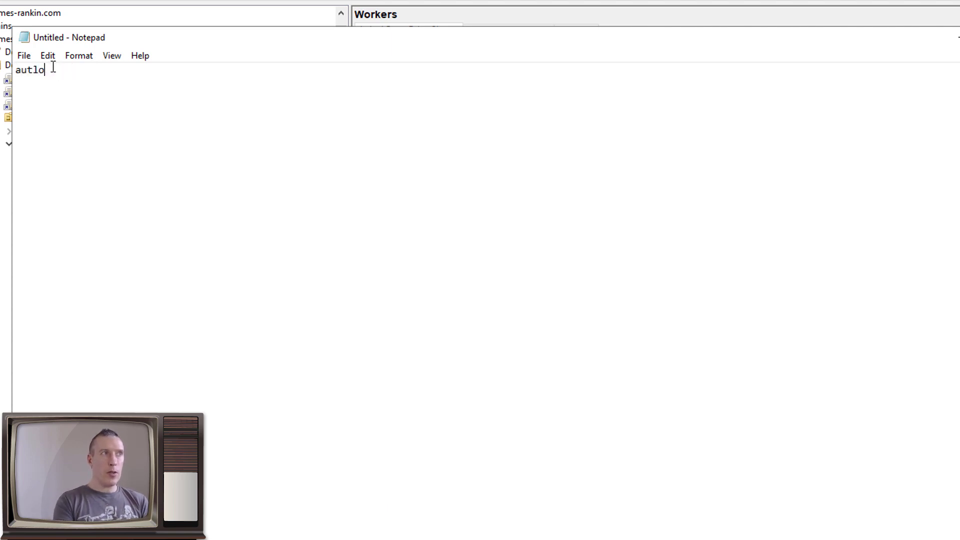
{"action": "type", "text": "ologon64"}
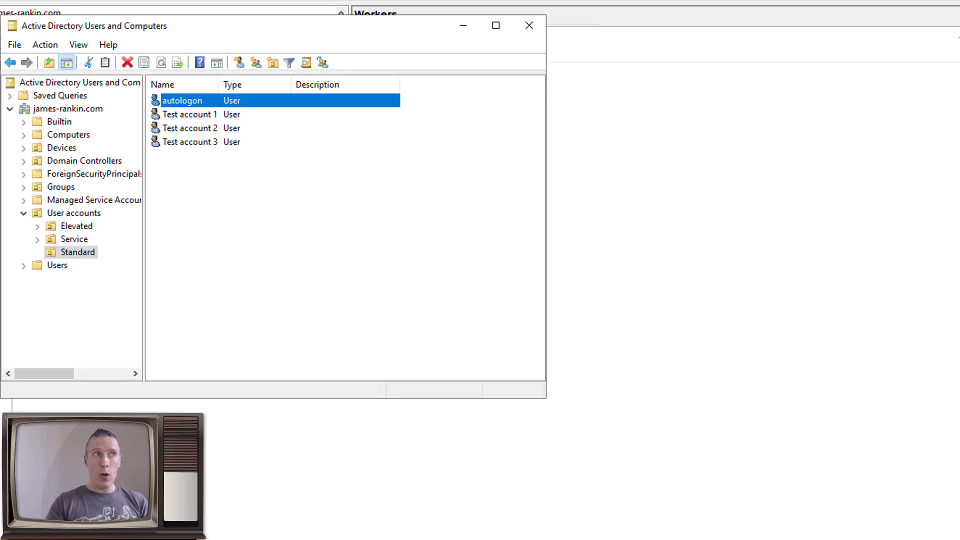
Check the autologon account's group memberships, then add user, domain, password and /accepteula
{"action": "right_click", "coordinate": [216, 103]}
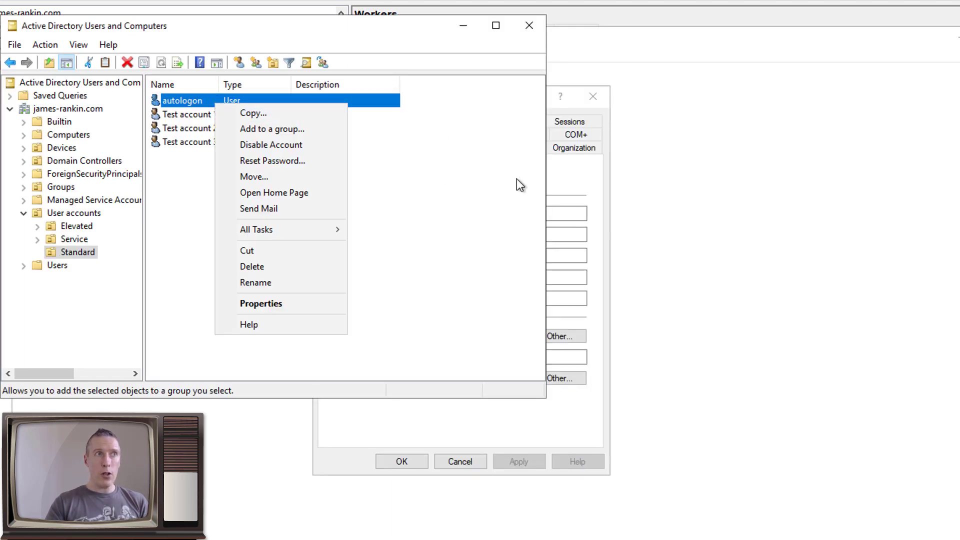
{"action": "left_click", "coordinate": [565, 185]}
{"action": "left_click", "coordinate": [370, 122]}
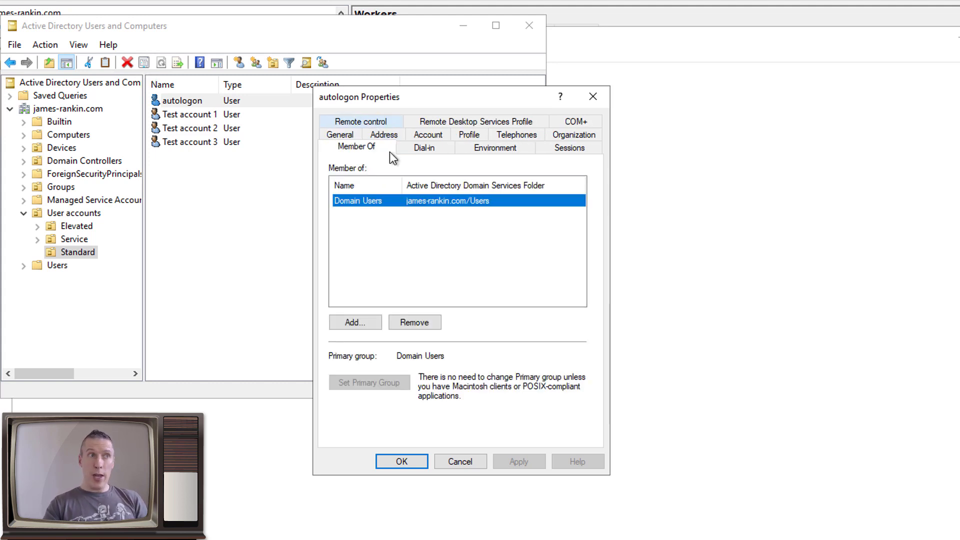
{"action": "left_click", "coordinate": [458, 461]}
{"action": "left_click", "coordinate": [463, 29]}
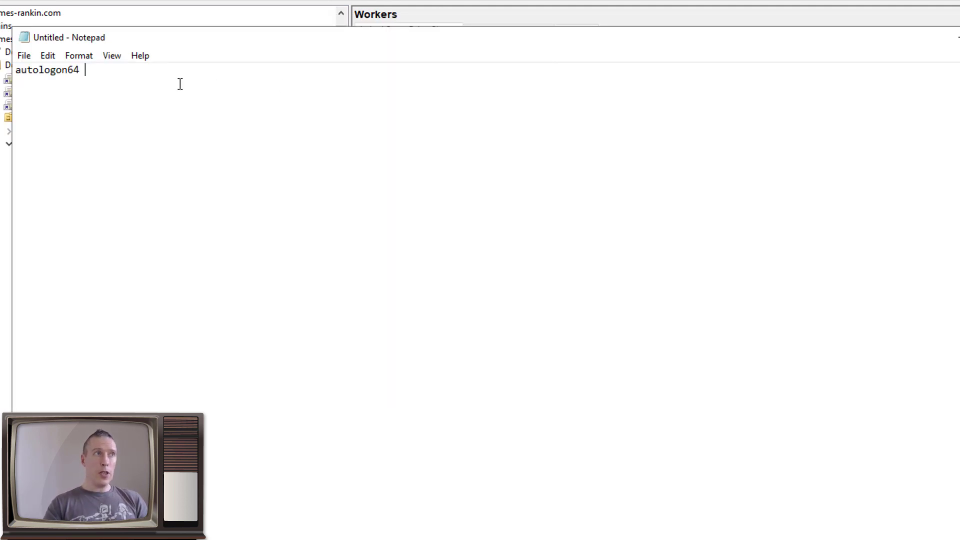
{"action": "type", "text": "autologon"}
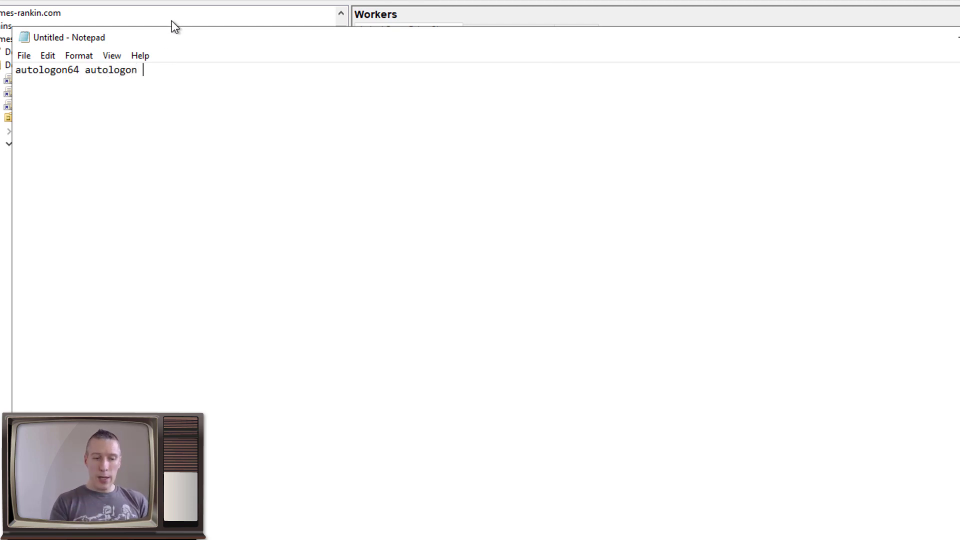
{"action": "type", "text": " JAMES-"}
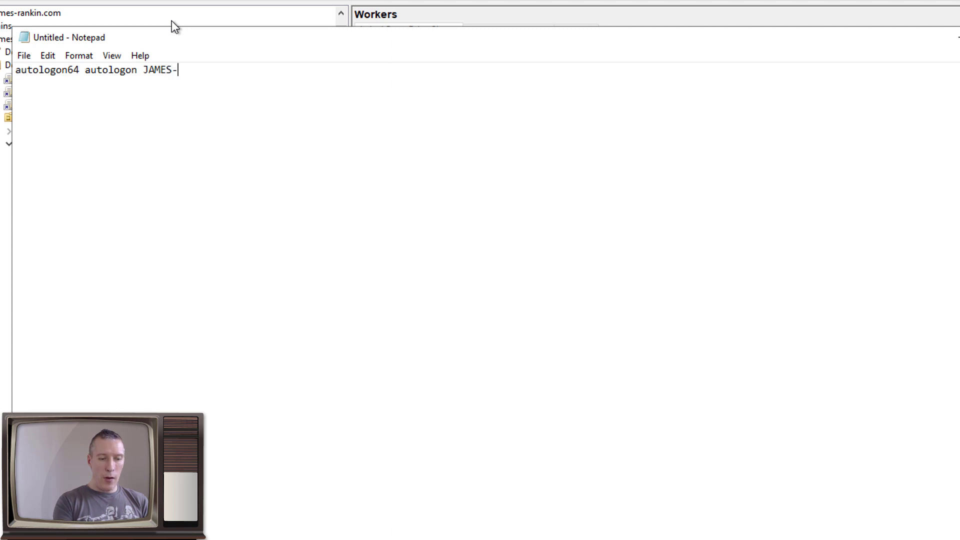
{"action": "type", "text": "RANKIN "}
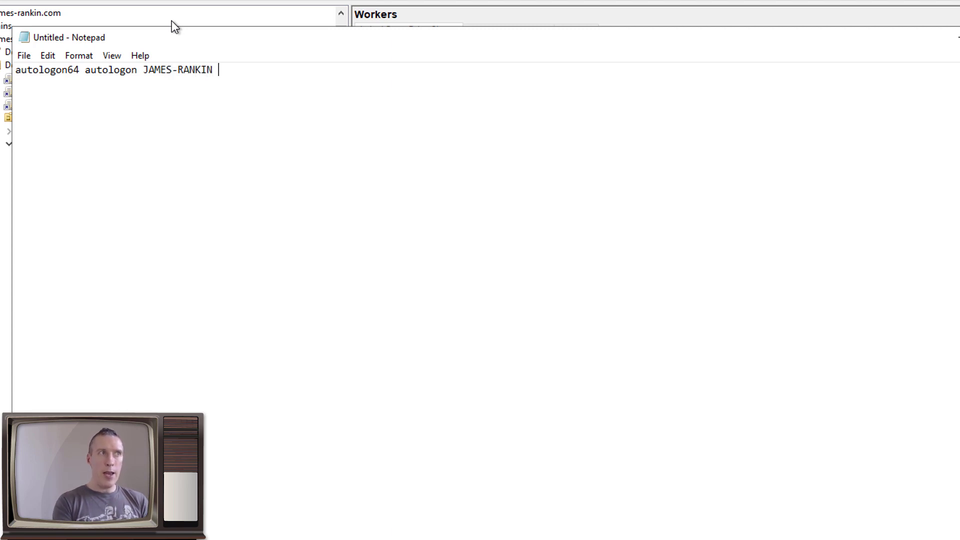
{"action": "type", "text": "Aut010g0n"}
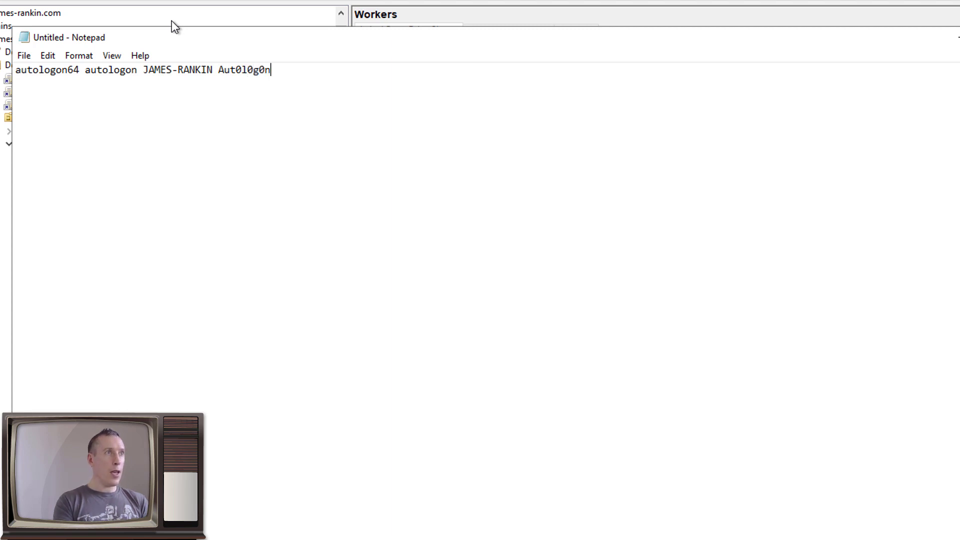
{"action": "type", "text": " /ac"}
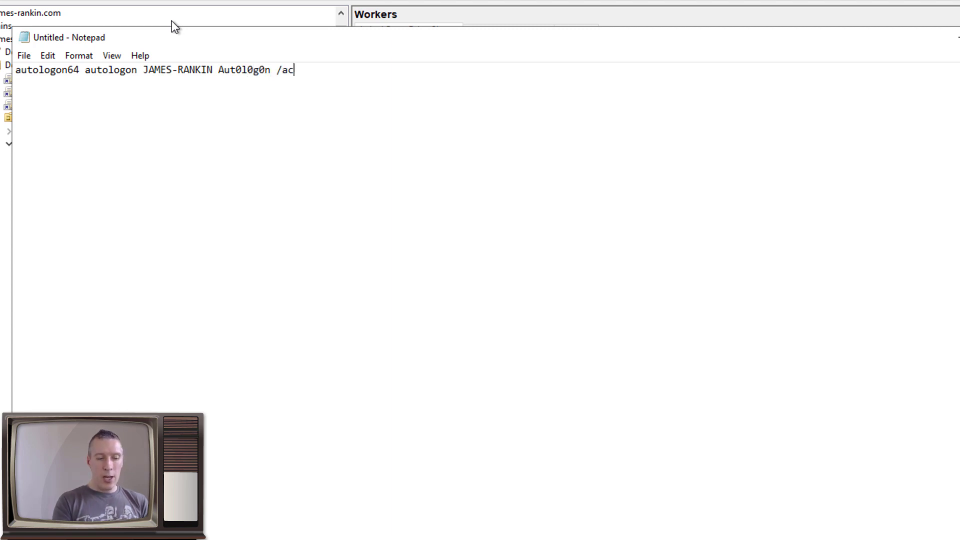
{"action": "type", "text": "cepteula"}
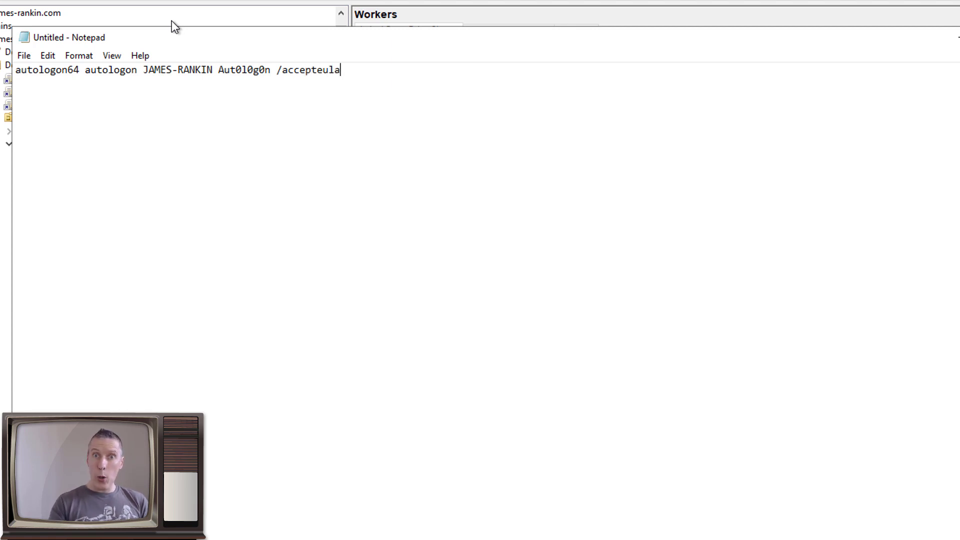
Start Save As and navigate to the domain's SYSVOL scripts folder
{"action": "left_click", "coordinate": [27, 53]}
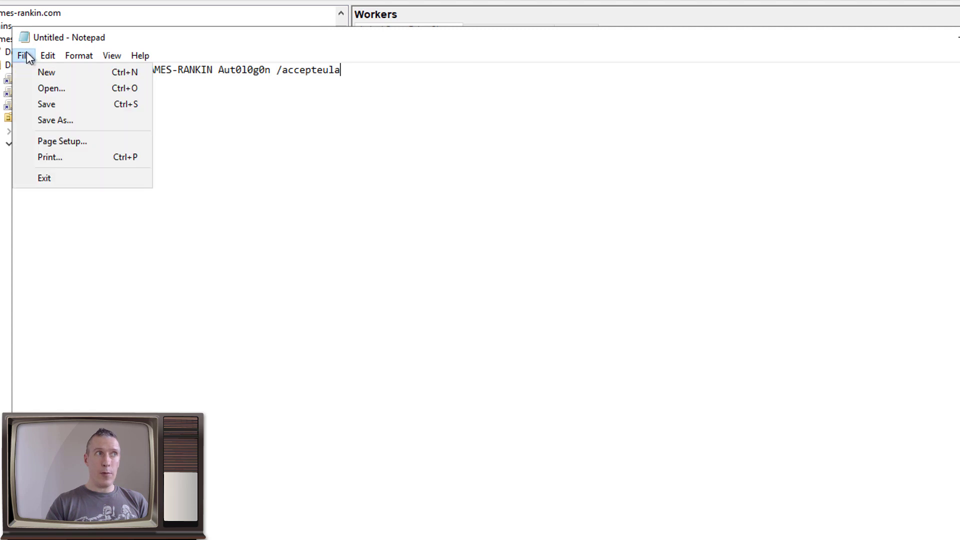
{"action": "left_click", "coordinate": [50, 122]}
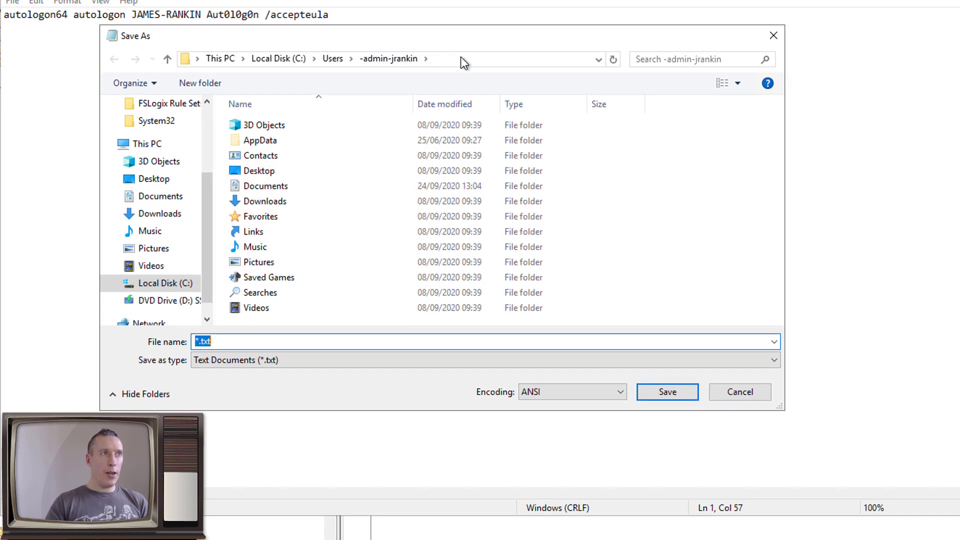
{"action": "left_click", "coordinate": [462, 58]}
{"action": "type", "text": "\\james-rankin.com\\sysvol"}
{"action": "key", "text": "Return"}
{"action": "left_click", "coordinate": [295, 128]}
{"action": "double_click", "coordinate": [295, 128]}
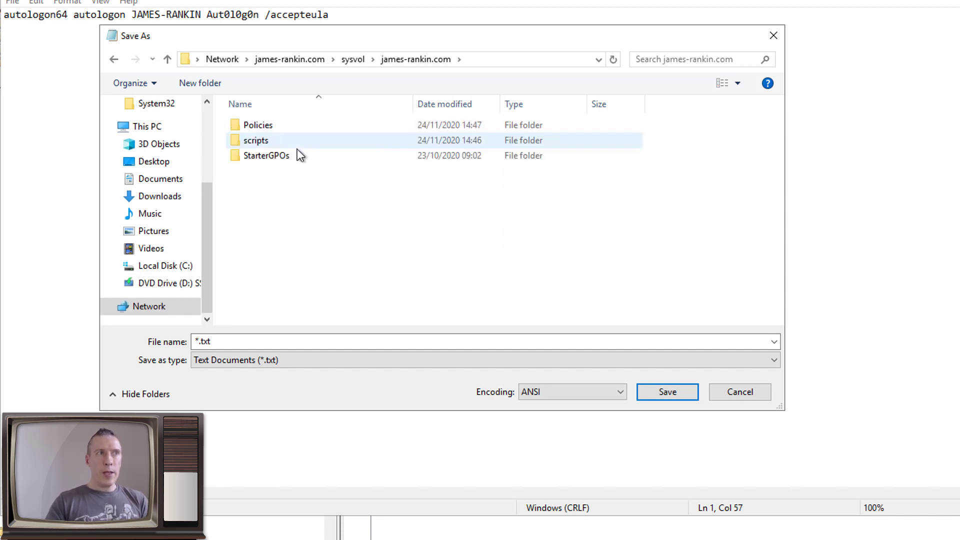
{"action": "double_click", "coordinate": [265, 141]}
Save the file as SetAutoLogon.cmd with the file type set to All Files
{"action": "left_click", "coordinate": [353, 362]}
{"action": "left_click", "coordinate": [313, 385]}
{"action": "left_click", "coordinate": [266, 341]}
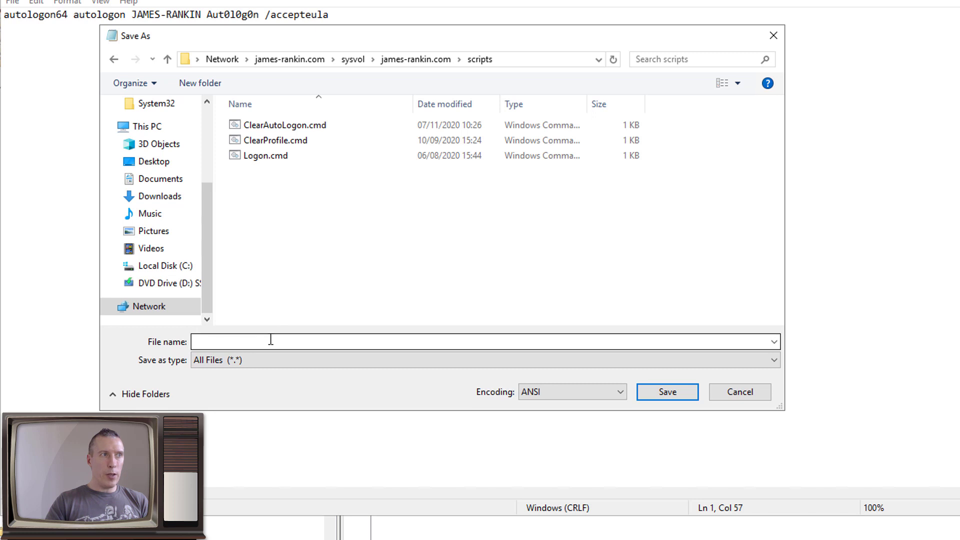
{"action": "type", "text": "SetAutoLogon.cmd"}
{"action": "key", "text": "Return"}
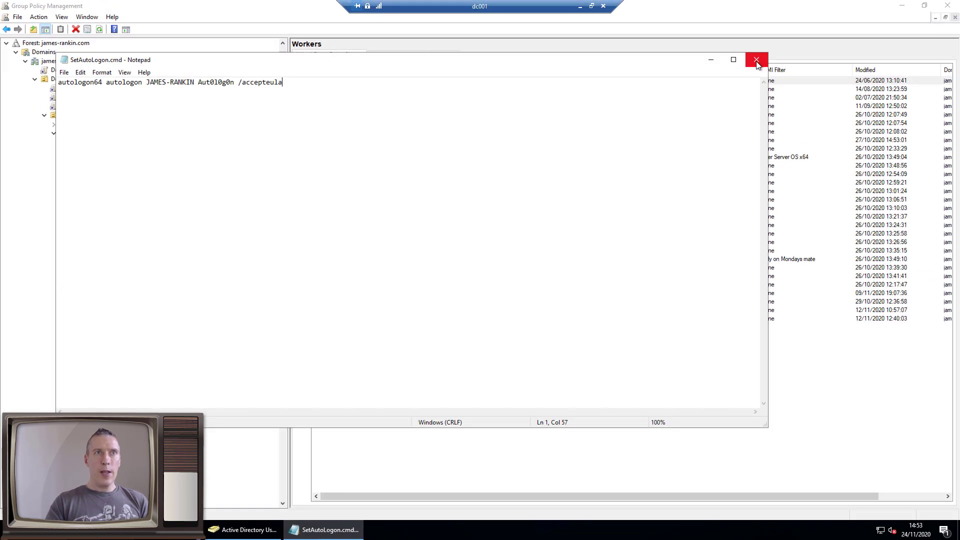
Close Notepad and create a GPO named ShutdownScript linked to the Workers OU
{"action": "left_click", "coordinate": [814, 43]}
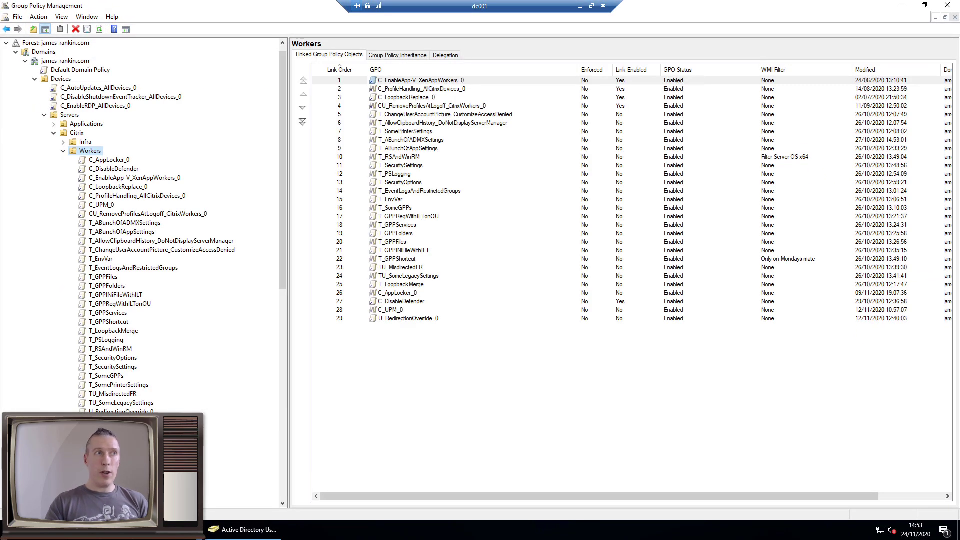
{"action": "right_click", "coordinate": [100, 151]}
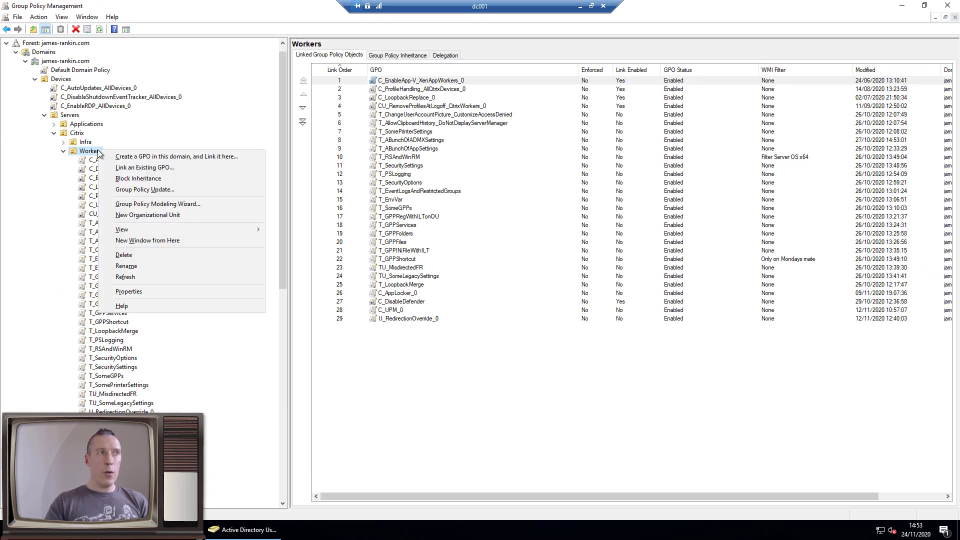
{"action": "left_click", "coordinate": [125, 156]}
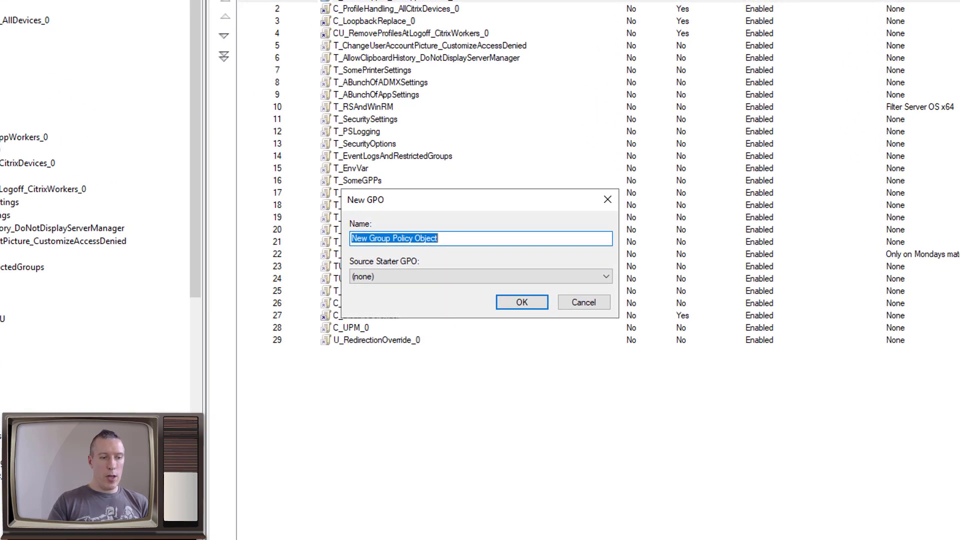
{"action": "type", "text": "ShutdownScript"}
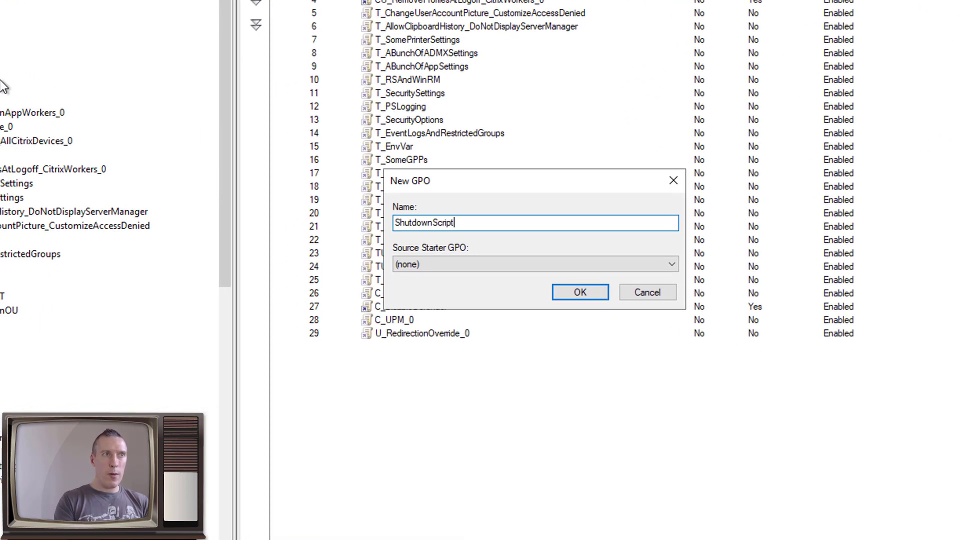
{"action": "key", "text": "Return"}
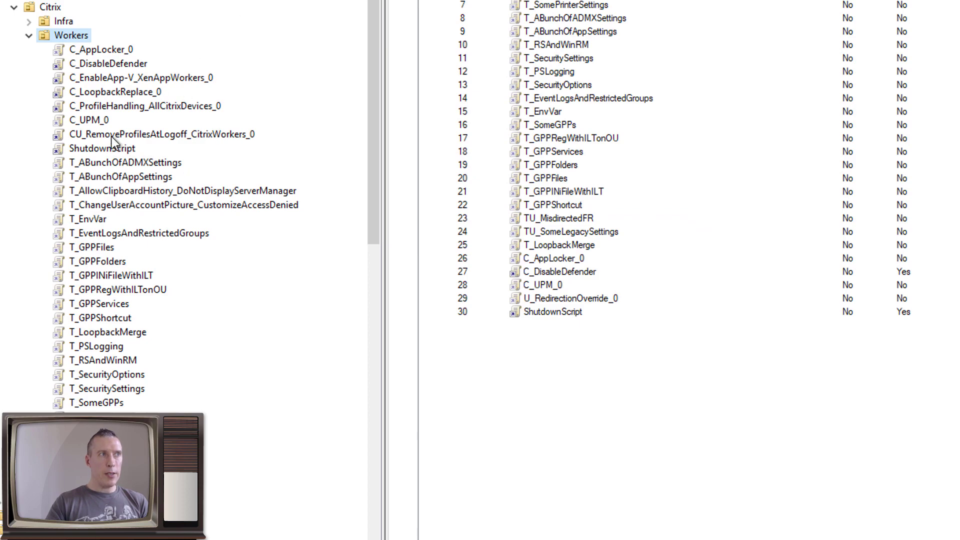
{"action": "left_click", "coordinate": [105, 147]}
{"action": "right_click", "coordinate": [104, 148]}
Edit ShutdownScript and open the Computer Configuration Shutdown script properties
{"action": "left_click", "coordinate": [145, 153]}
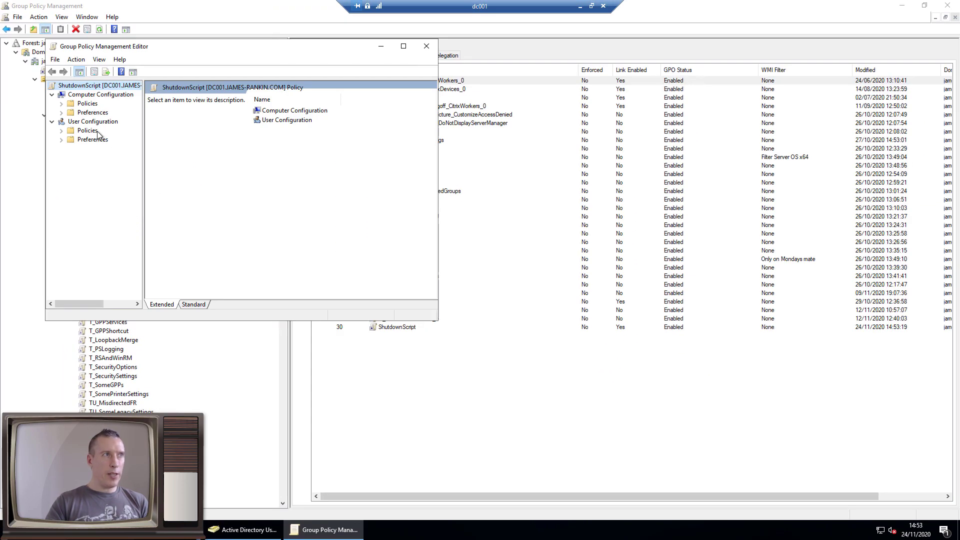
{"action": "left_click", "coordinate": [61, 103]}
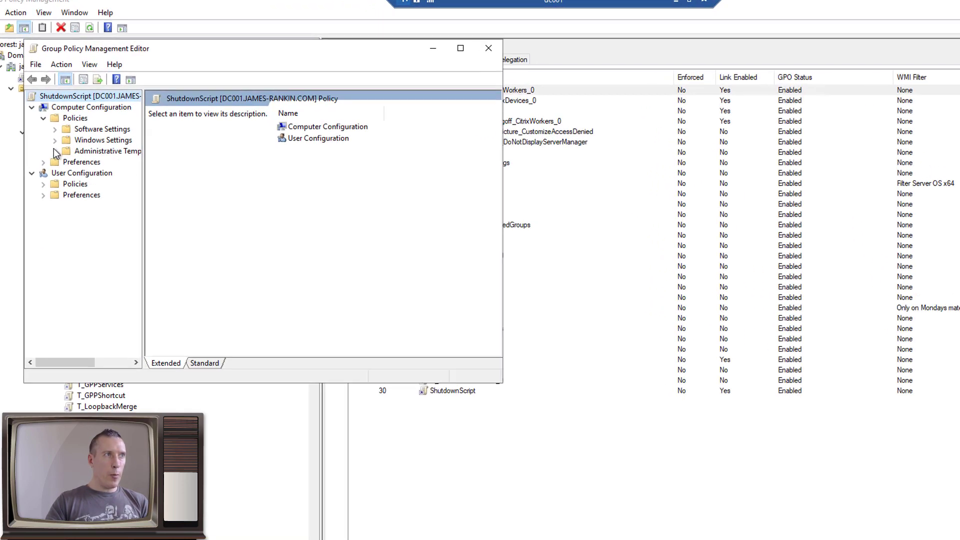
{"action": "left_click", "coordinate": [92, 123]}
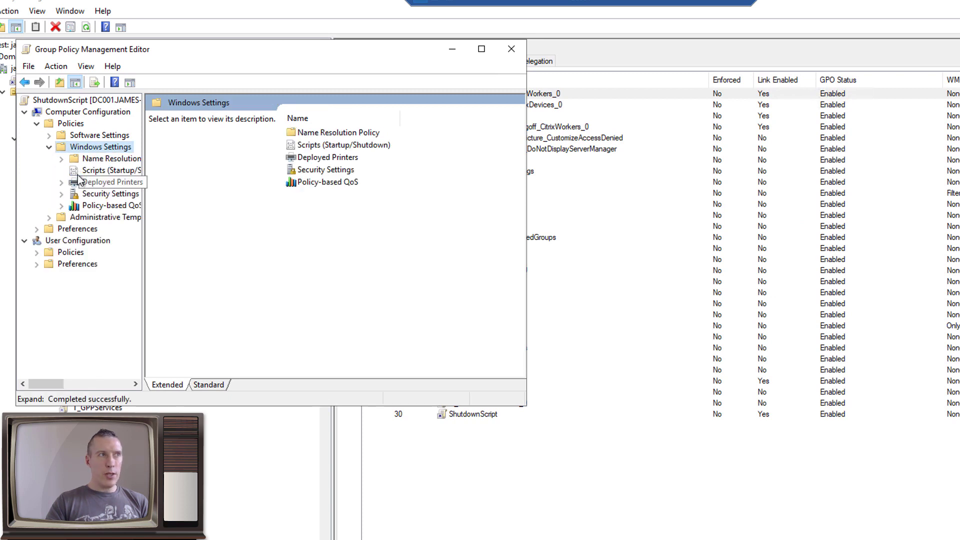
{"action": "left_click", "coordinate": [100, 170]}
{"action": "double_click", "coordinate": [304, 148]}
Add SetAutoLogon.cmd from the SYSVOL scripts folder as the shutdown script and close the editor
{"action": "left_click", "coordinate": [350, 226]}
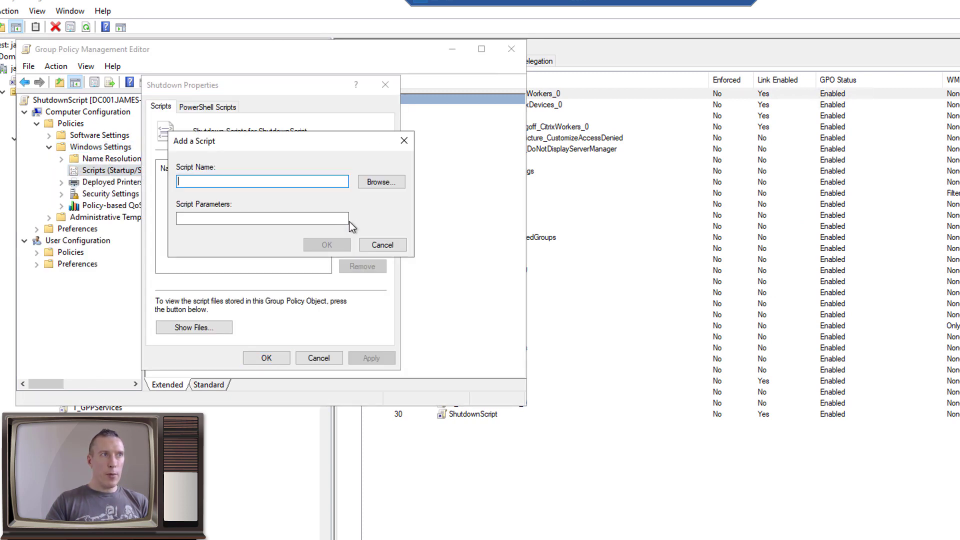
{"action": "left_click", "coordinate": [378, 182]}
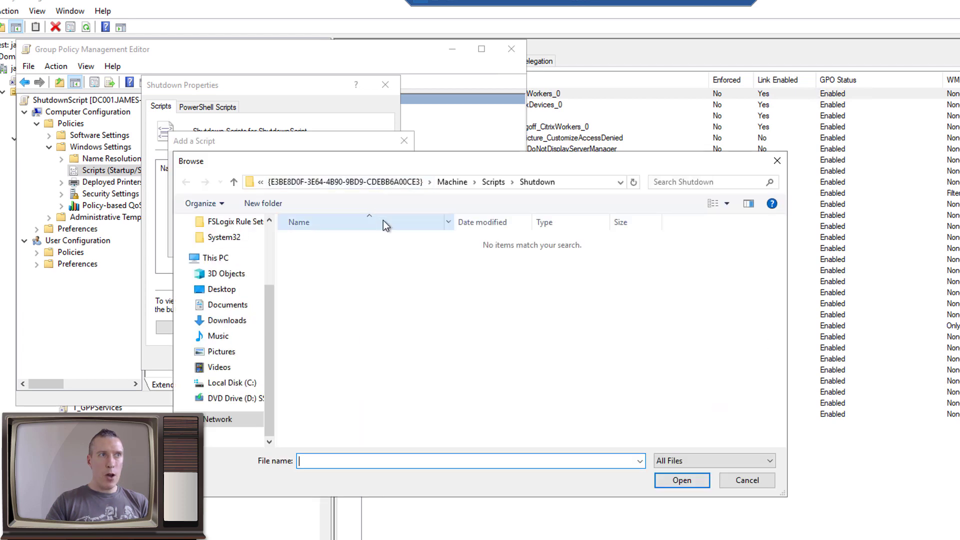
{"action": "left_click", "coordinate": [364, 184]}
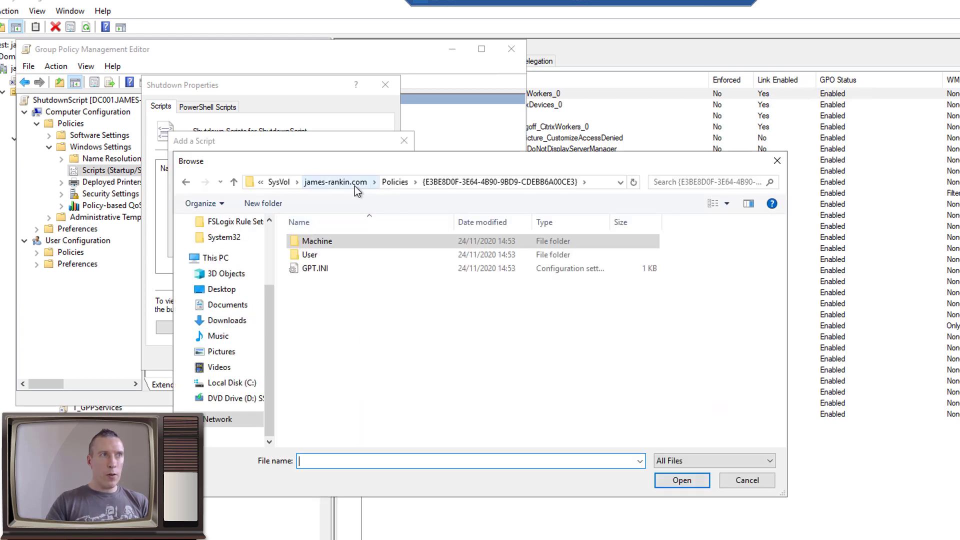
{"action": "left_click", "coordinate": [389, 183]}
{"action": "left_click", "coordinate": [450, 182]}
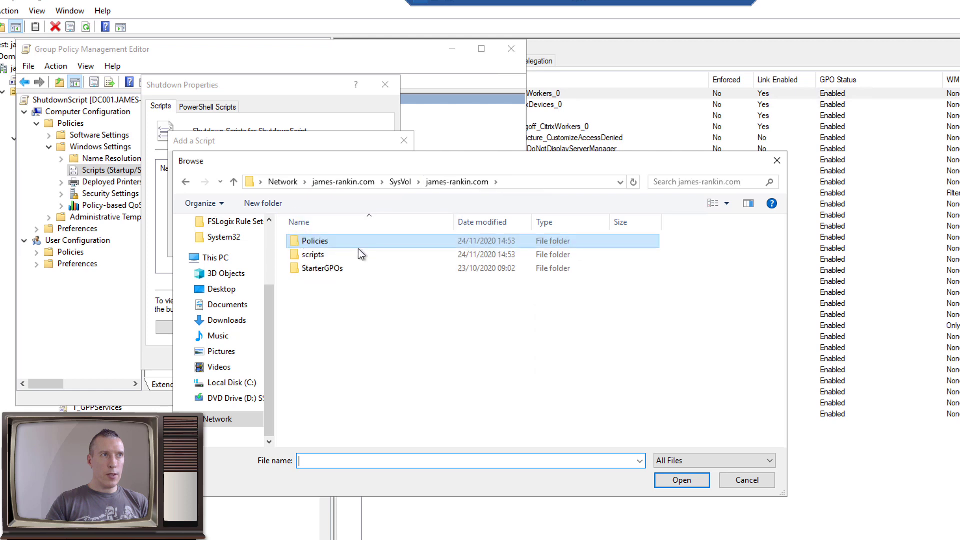
{"action": "double_click", "coordinate": [332, 252]}
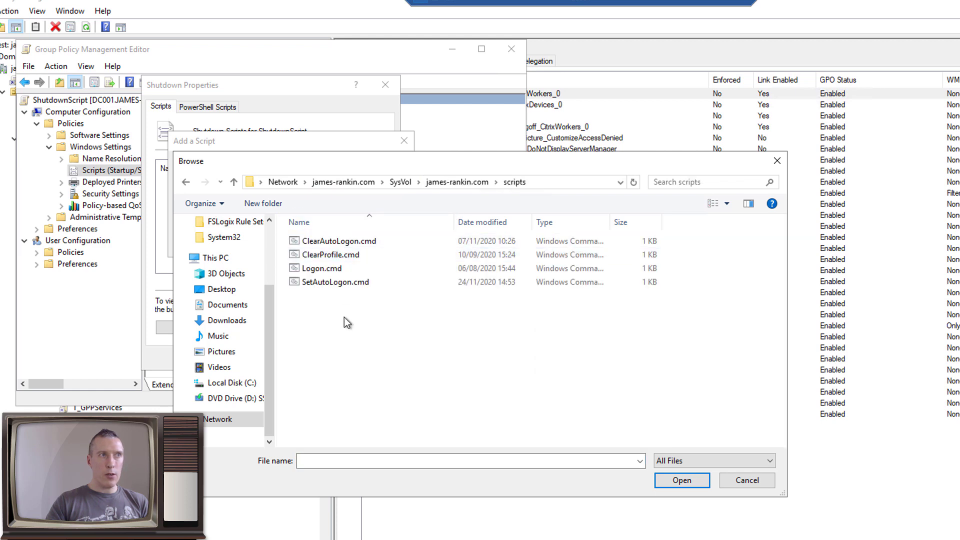
{"action": "double_click", "coordinate": [351, 283]}
{"action": "left_click", "coordinate": [327, 244]}
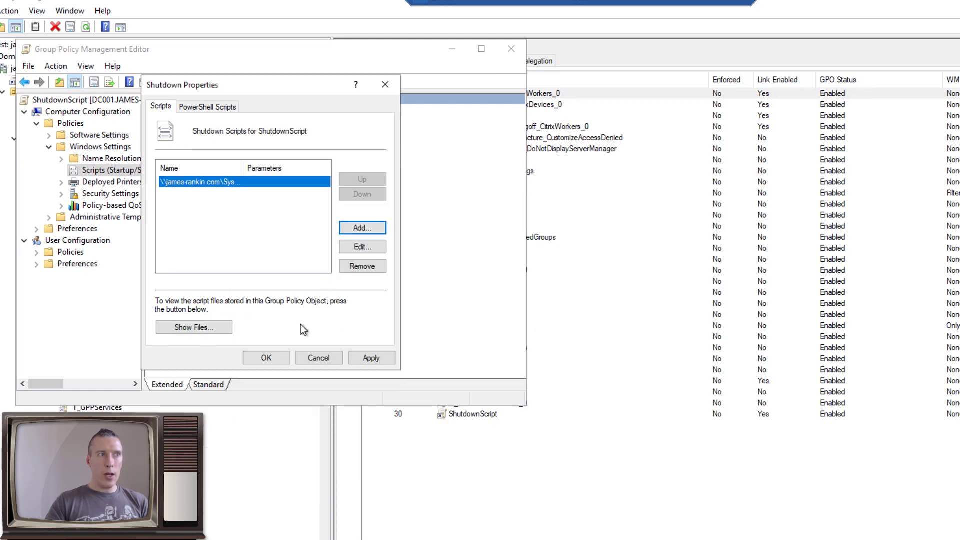
{"action": "left_click", "coordinate": [266, 359]}
{"action": "left_click", "coordinate": [511, 50]}
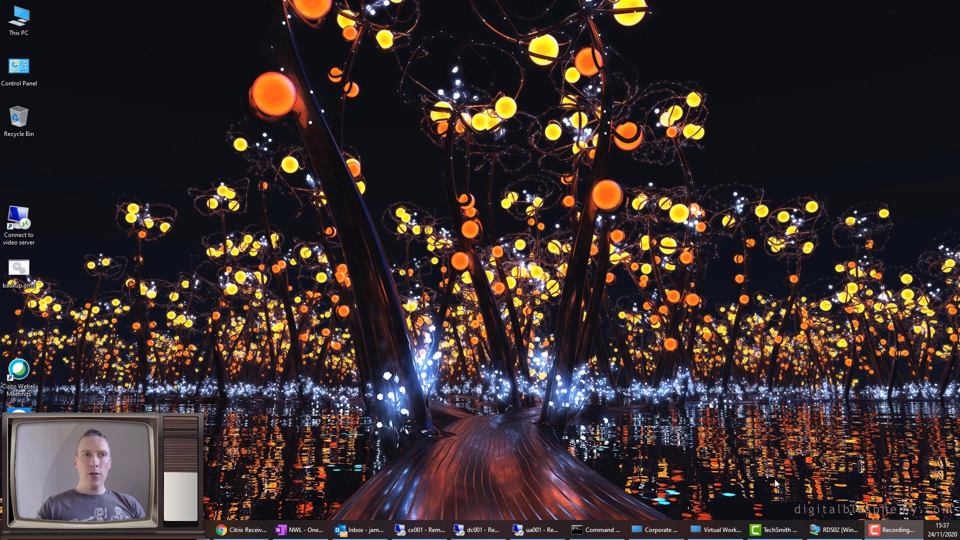
{"action": "left_click", "coordinate": [477, 530]}
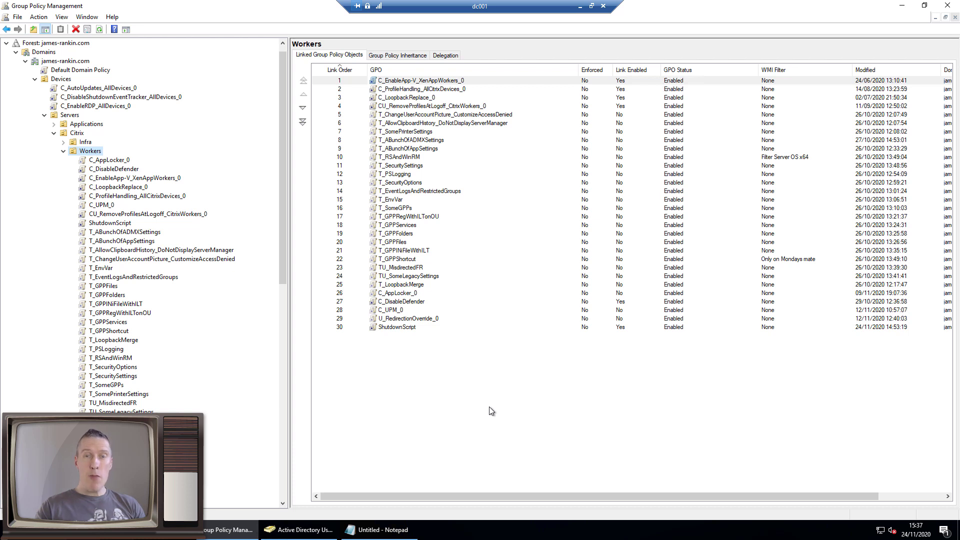
Create a GPO named ChangeRegistryPermissions linked to the Workers OU
{"action": "right_click", "coordinate": [95, 154]}
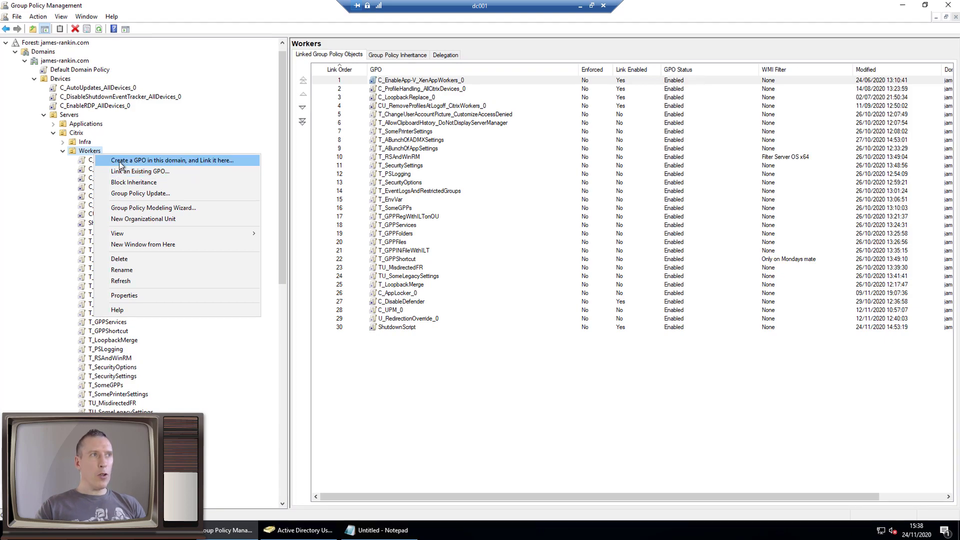
{"action": "left_click", "coordinate": [122, 160]}
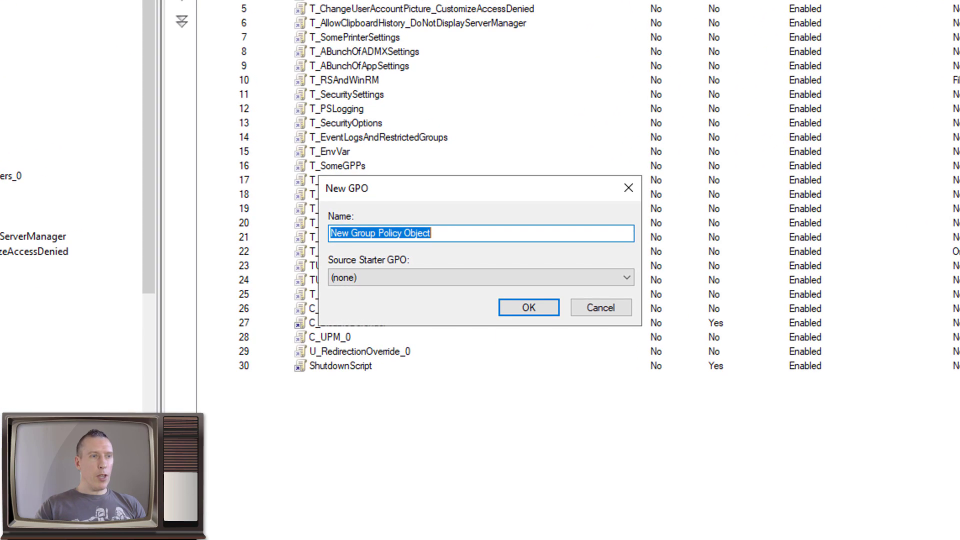
{"action": "type", "text": "Cha"}
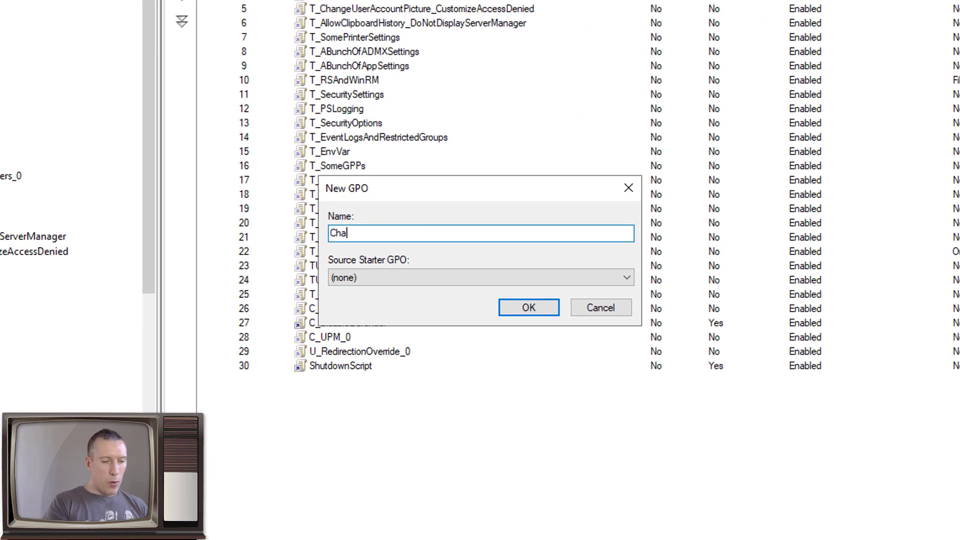
{"action": "type", "text": "ngeRegistr"}
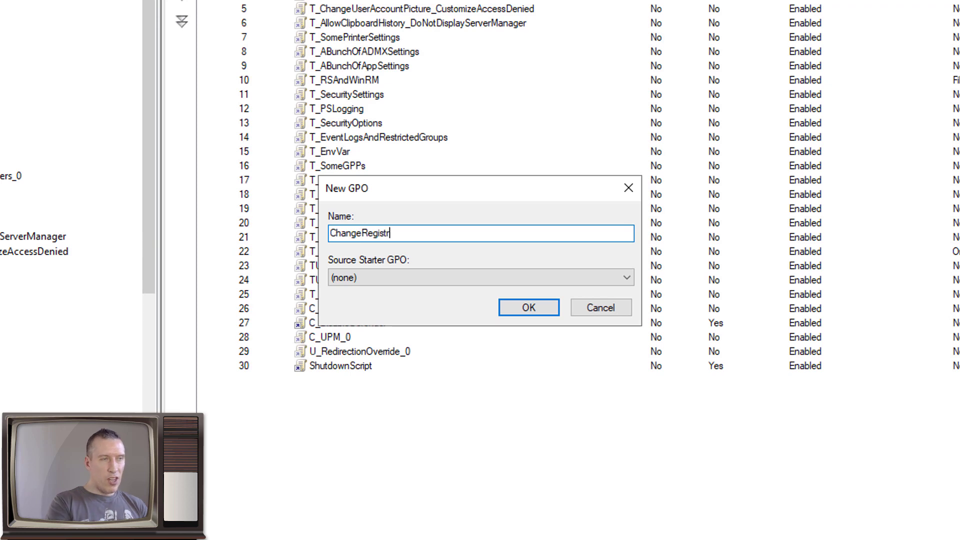
{"action": "type", "text": "yPermissio"}
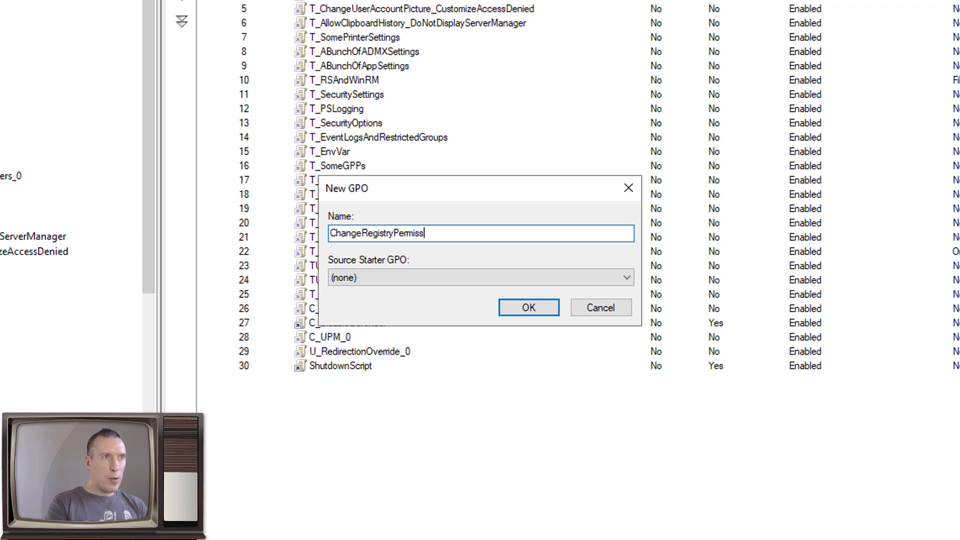
{"action": "type", "text": "ns"}
{"action": "key", "text": "Return"}
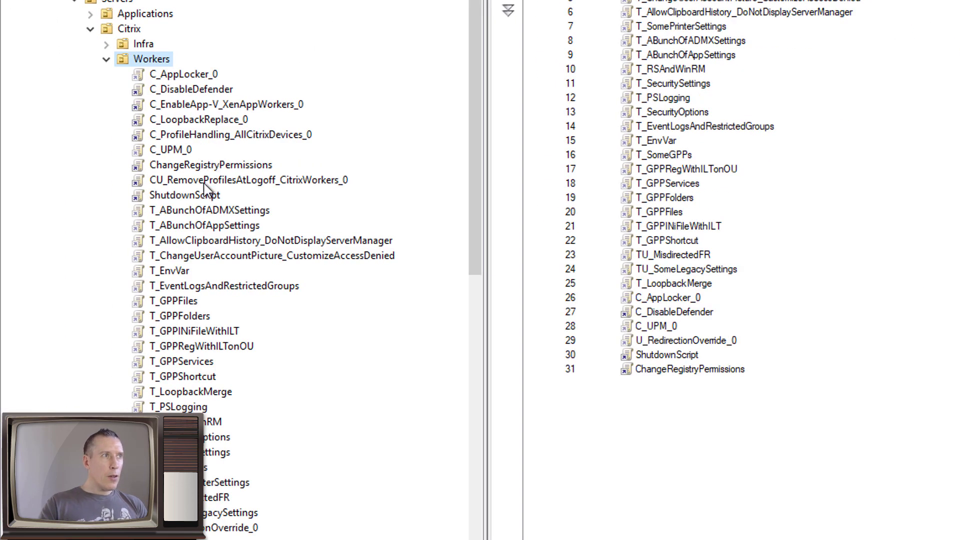
Edit ChangeRegistryPermissions and navigate to Windows Settings > Security Settings > Registry
{"action": "left_click", "coordinate": [192, 167]}
{"action": "right_click", "coordinate": [192, 166]}
{"action": "left_click", "coordinate": [220, 170]}
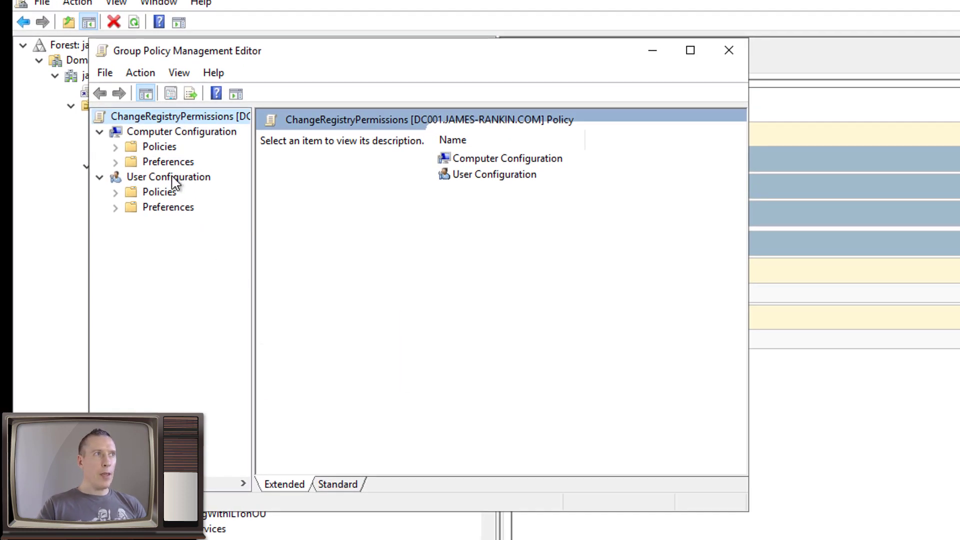
{"action": "left_click", "coordinate": [690, 51]}
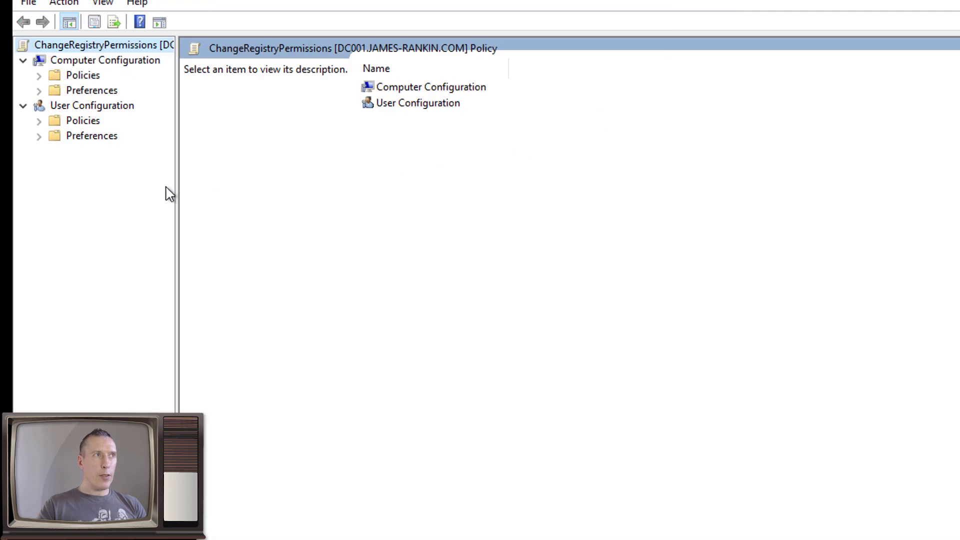
{"action": "left_click_drag", "start_coordinate": [178, 183], "coordinate": [357, 165]}
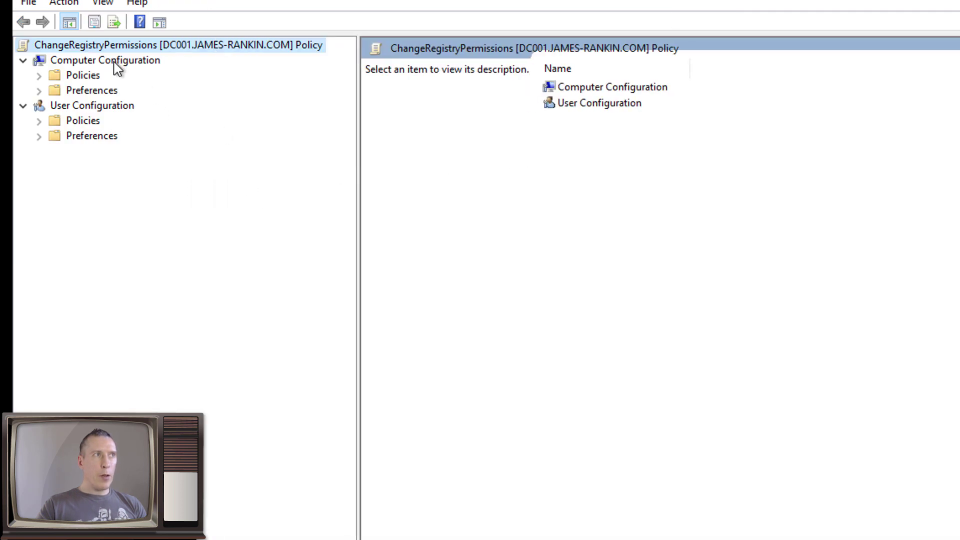
{"action": "double_click", "coordinate": [85, 77]}
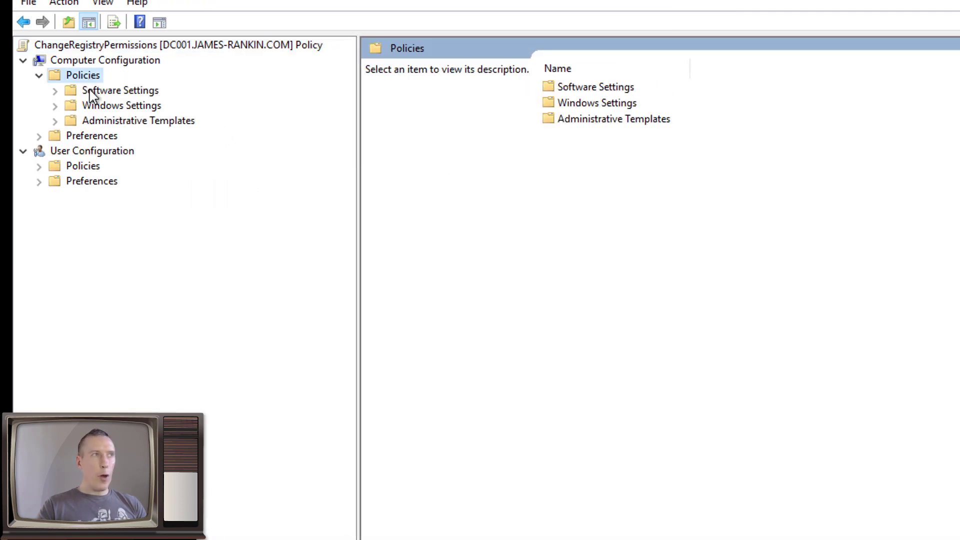
{"action": "left_click", "coordinate": [92, 109]}
{"action": "double_click", "coordinate": [92, 110]}
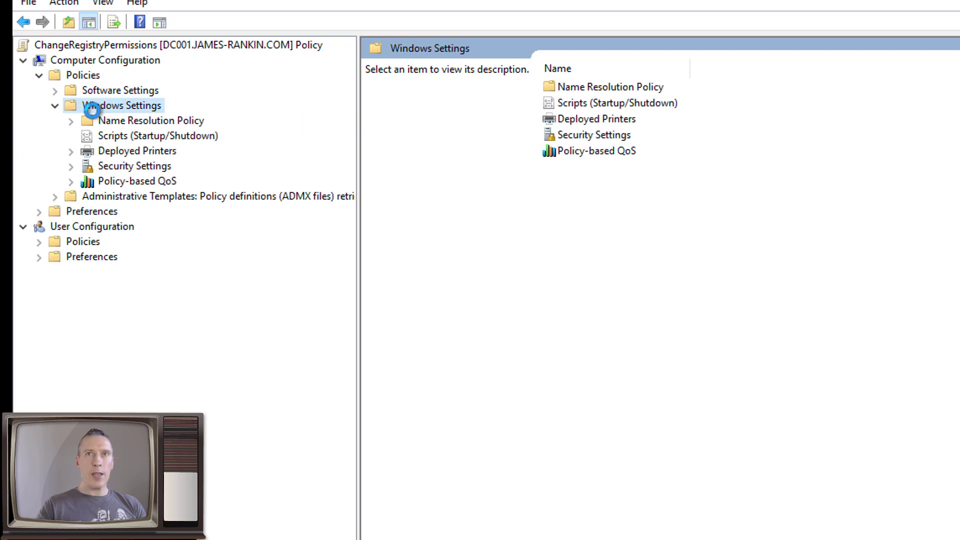
{"action": "left_click", "coordinate": [122, 166]}
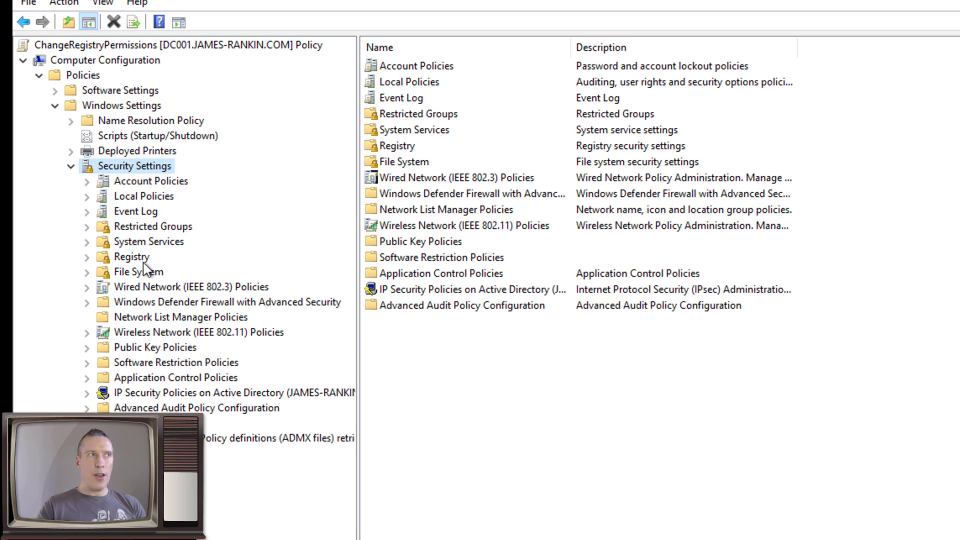
{"action": "left_click", "coordinate": [132, 258]}
Begin adding a registry key and expand MACHINE\SOFTWARE\Microsoft
{"action": "right_click", "coordinate": [530, 174]}
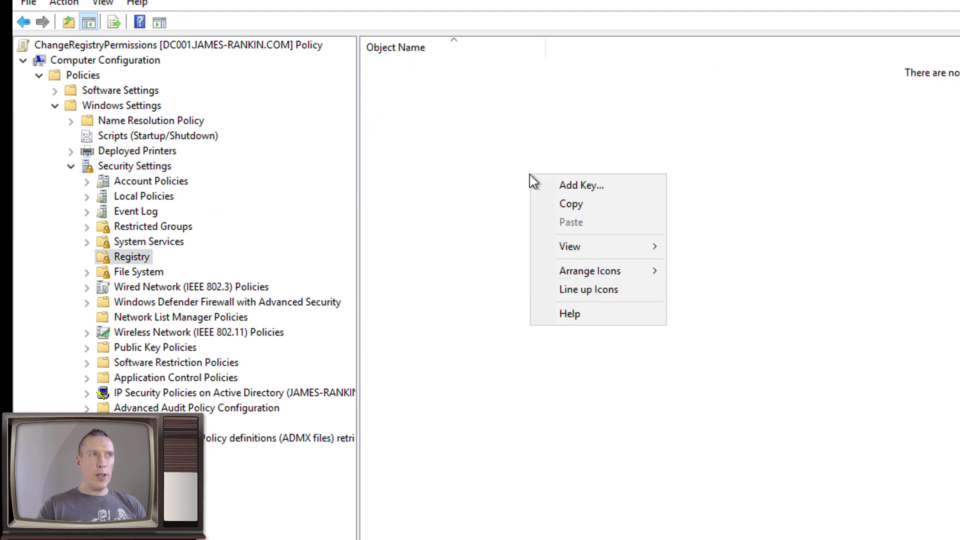
{"action": "left_click", "coordinate": [588, 185]}
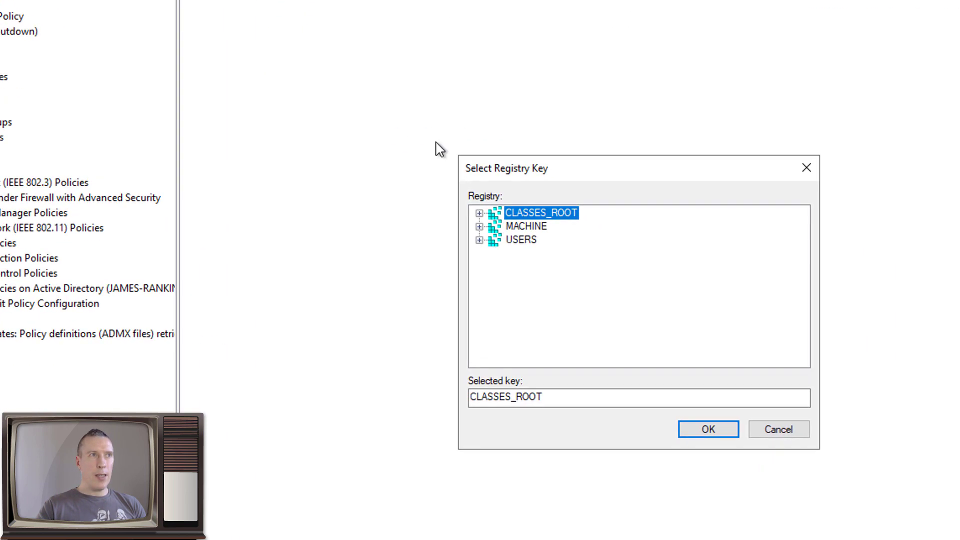
{"action": "left_click", "coordinate": [413, 188]}
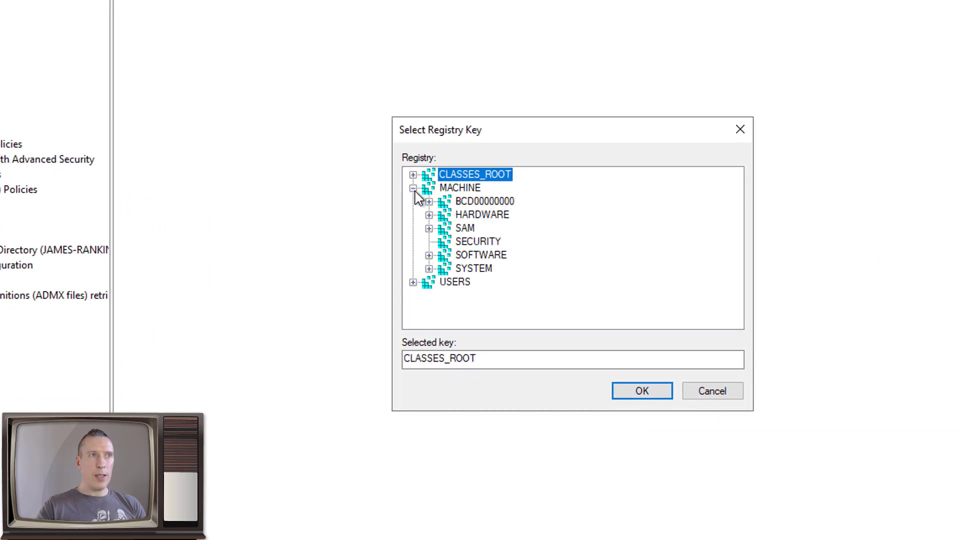
{"action": "double_click", "coordinate": [484, 257]}
{"action": "double_click", "coordinate": [489, 296]}
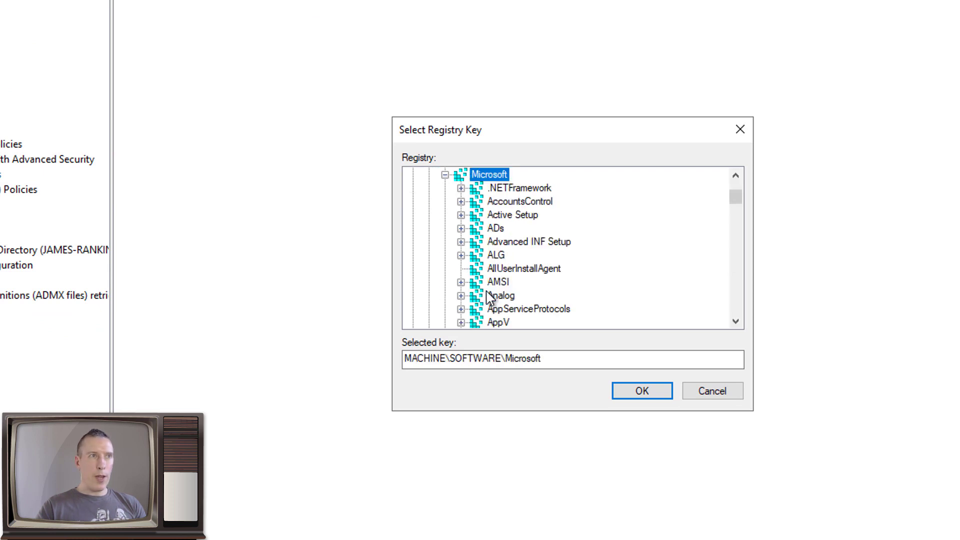
Select the Windows NT\CurrentVersion\Winlogon key and confirm it
{"action": "scroll", "coordinate": [489, 296], "scroll_direction": "down", "scroll_amount": 5}
{"action": "scroll", "coordinate": [489, 296], "scroll_direction": "down", "scroll_amount": 20}
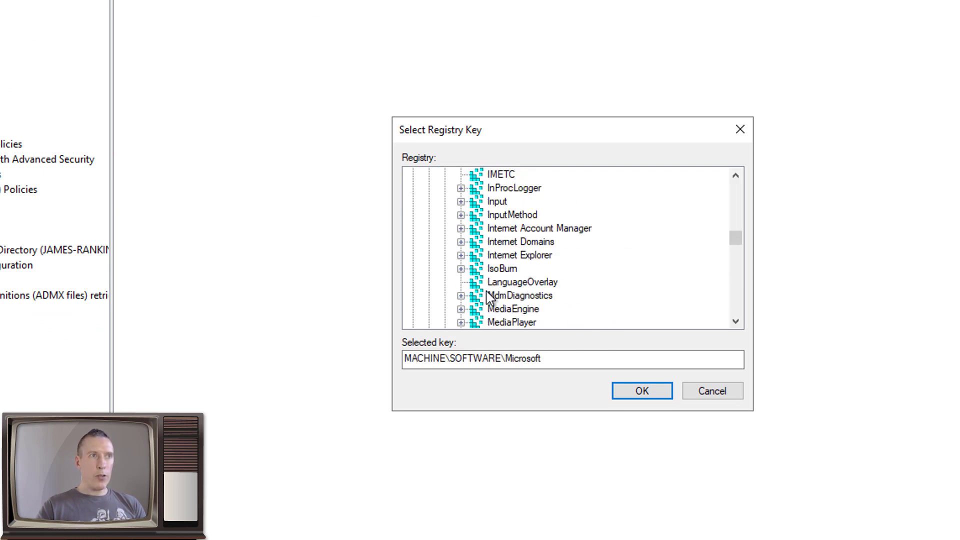
{"action": "scroll", "coordinate": [490, 296], "scroll_direction": "down", "scroll_amount": 20}
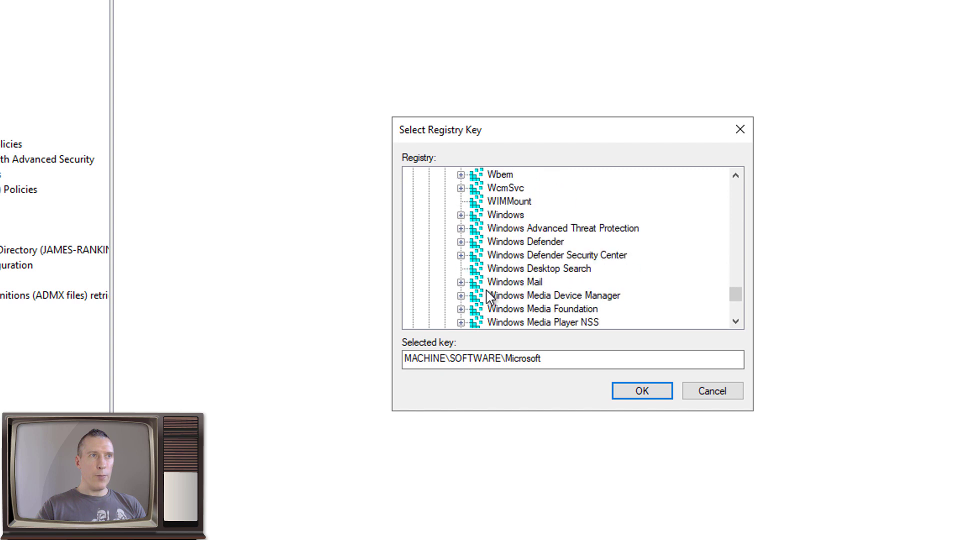
{"action": "scroll", "coordinate": [492, 298], "scroll_direction": "down", "scroll_amount": 2}
{"action": "scroll", "coordinate": [500, 280], "scroll_direction": "down", "scroll_amount": 1}
{"action": "scroll", "coordinate": [532, 195], "scroll_direction": "up", "scroll_amount": 1}
{"action": "double_click", "coordinate": [525, 188]}
{"action": "double_click", "coordinate": [530, 202]}
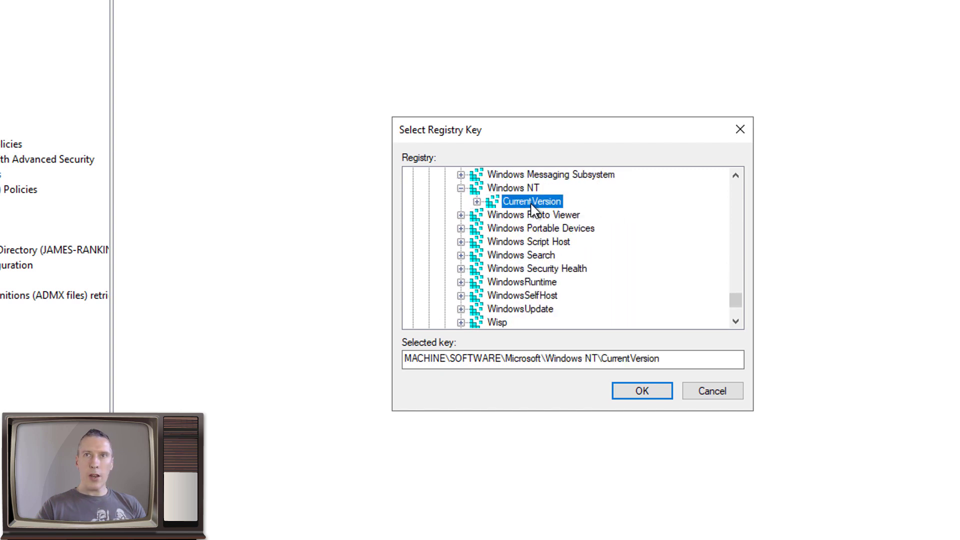
{"action": "scroll", "coordinate": [735, 315], "scroll_direction": "down", "scroll_amount": 13}
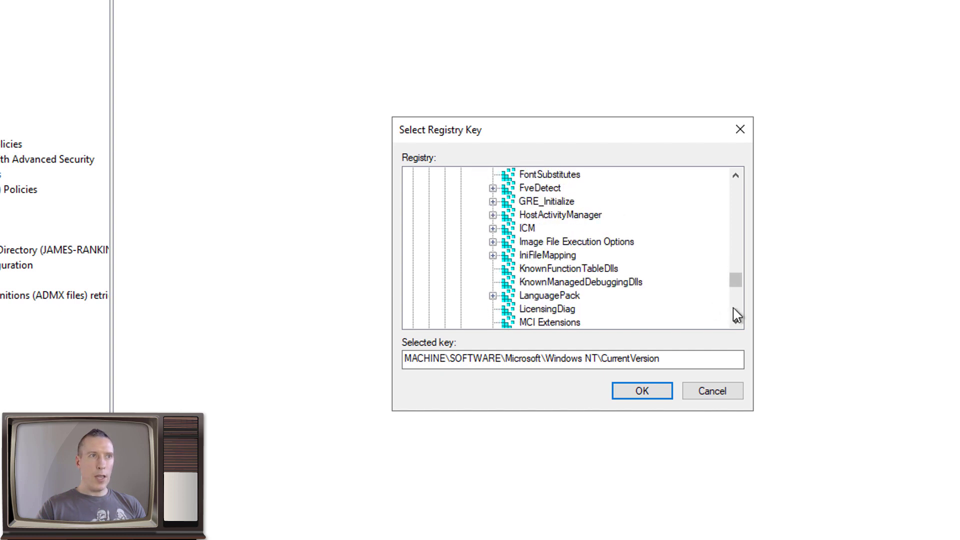
{"action": "scroll", "coordinate": [735, 315], "scroll_direction": "down", "scroll_amount": 13}
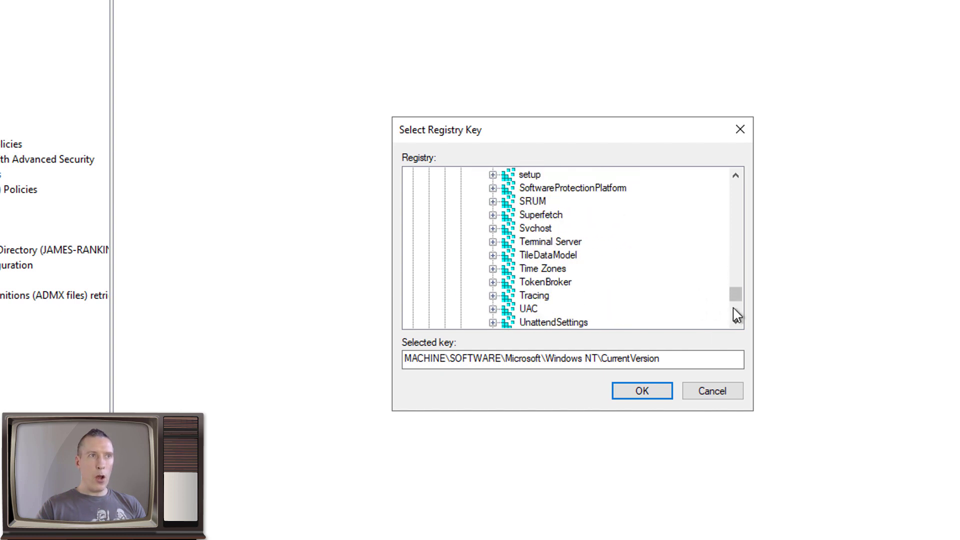
{"action": "left_click", "coordinate": [552, 306]}
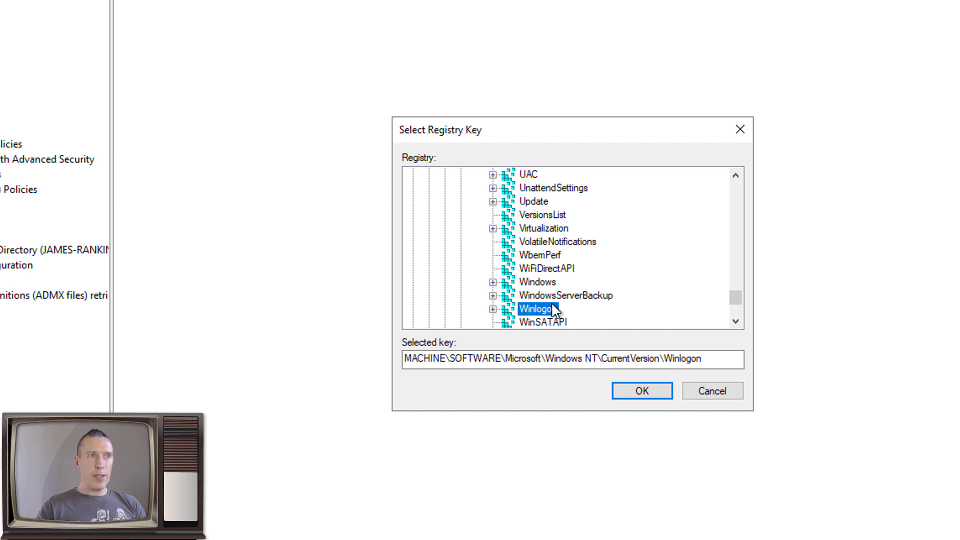
{"action": "left_click", "coordinate": [618, 392]}
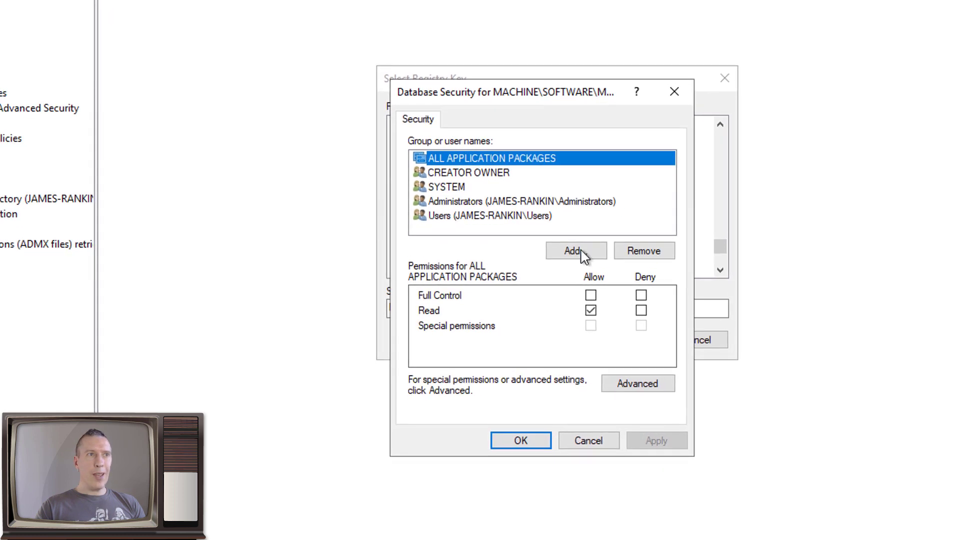
Grant the autologon account Full Control (Allow) on Winlogon, propagating permissions to all subkeys
{"action": "left_click", "coordinate": [580, 252]}
{"action": "type", "text": "autlogon"}
{"action": "key", "text": "BackSpace"}
{"action": "key", "text": "BackSpace"}
{"action": "key", "text": "BackSpace"}
{"action": "key", "text": "BackSpace"}
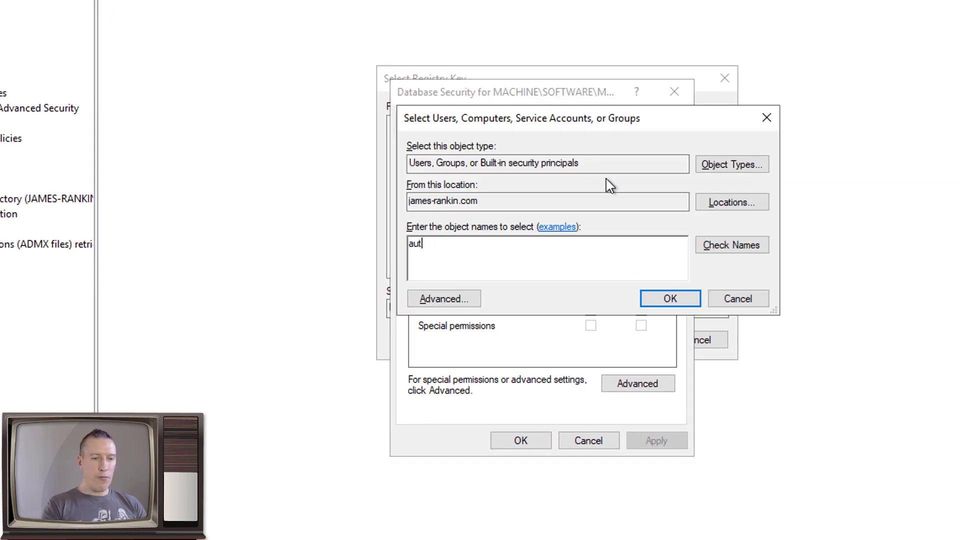
{"action": "type", "text": "ologon"}
{"action": "key", "text": "Return"}
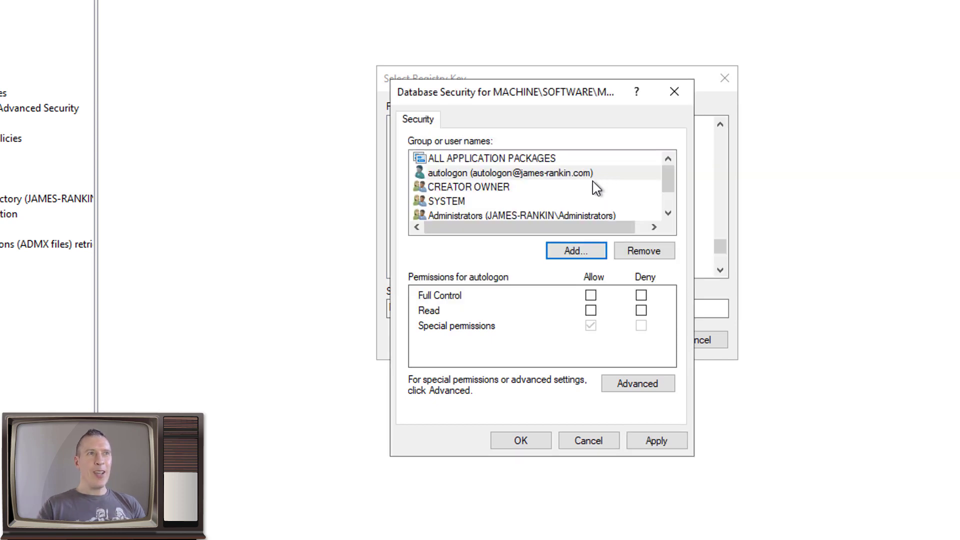
{"action": "left_click", "coordinate": [488, 175]}
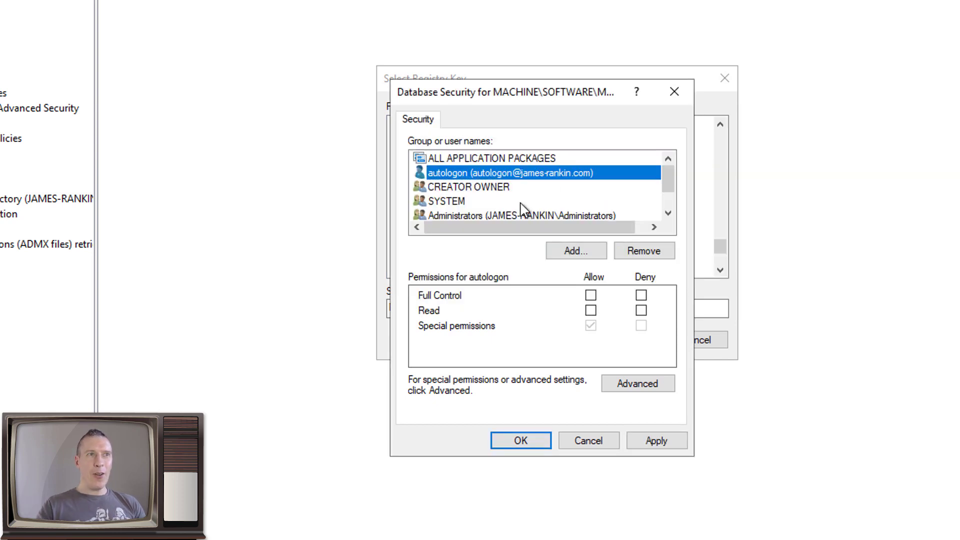
{"action": "left_click", "coordinate": [591, 295]}
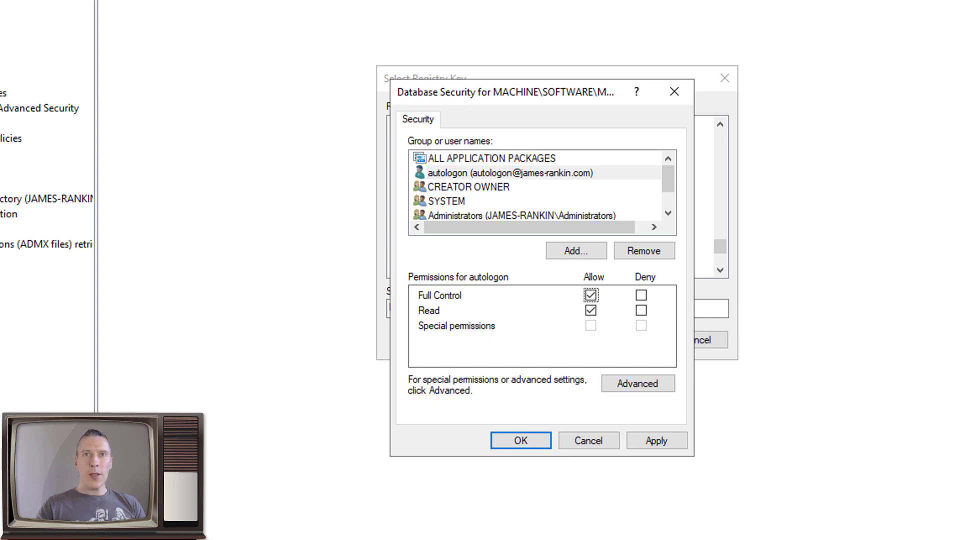
{"action": "left_click", "coordinate": [539, 442]}
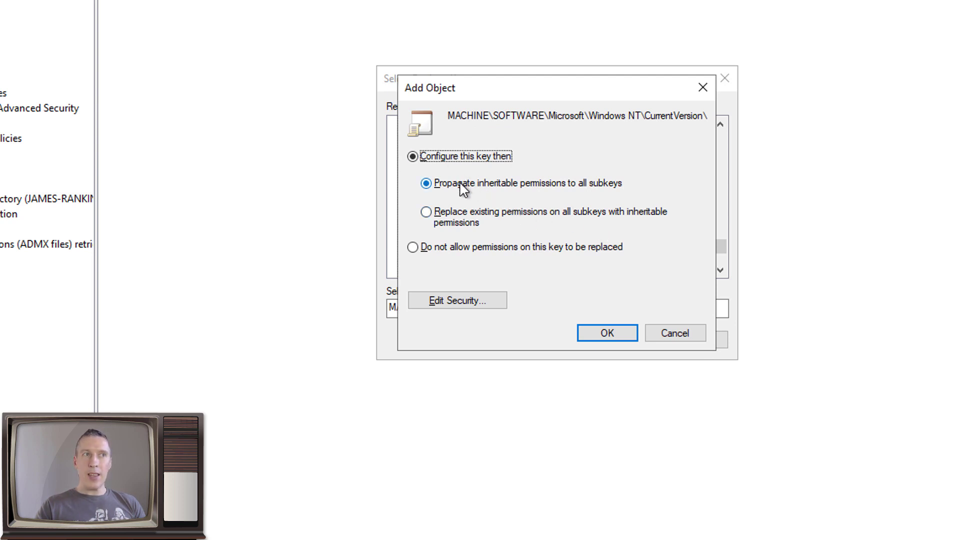
{"action": "left_click", "coordinate": [611, 334]}
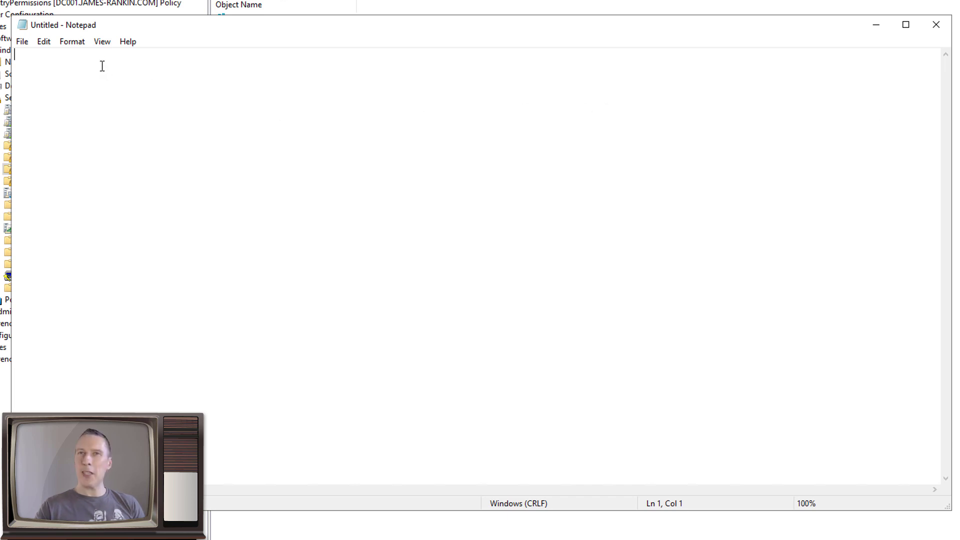
Paste the reg delete/reg add/logoff commands and save them as ClearAutoLogon.cmd with All Files type
{"action": "type", "text": "reg delete \"HKLM\\Software\\Microsoft\\Windows NT\\CurrentVersion\\Winlogon\" /v DefaultUserName /f reg add \"HKLM\\Software\\Microsoft\\Windows NT\\CurrentVersion\\Winlogon\" /v AutoAdminLogon /t REG_SZ /d 0 /f logoff"}
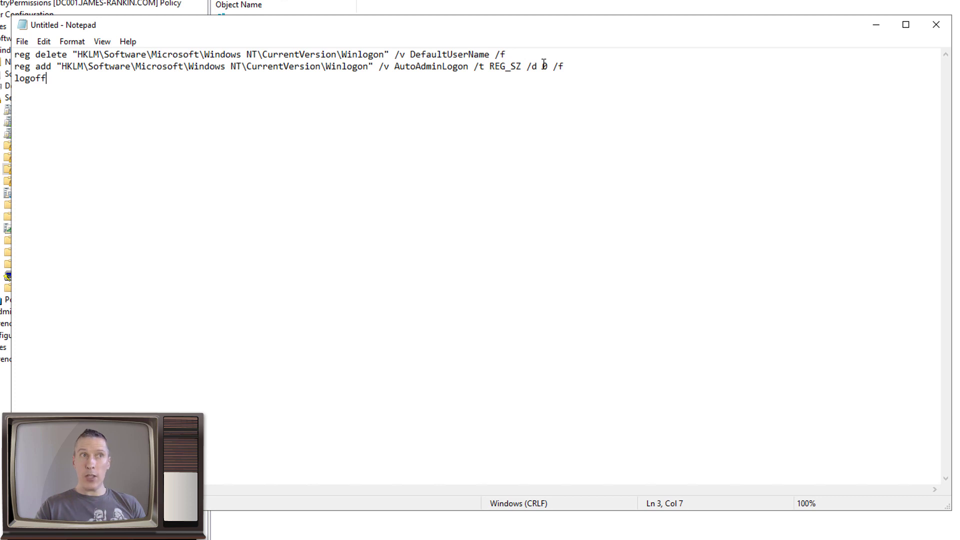
{"action": "left_click", "coordinate": [22, 42]}
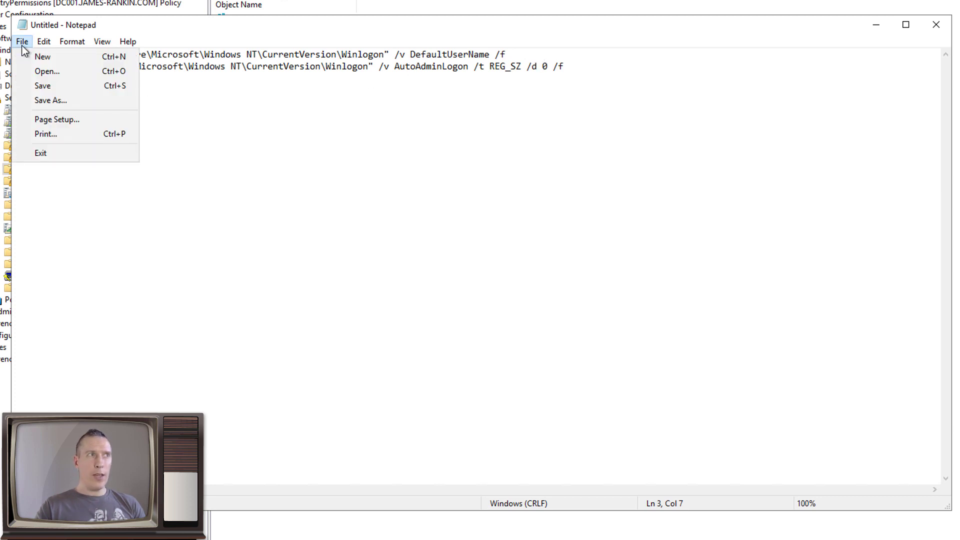
{"action": "left_click", "coordinate": [55, 99]}
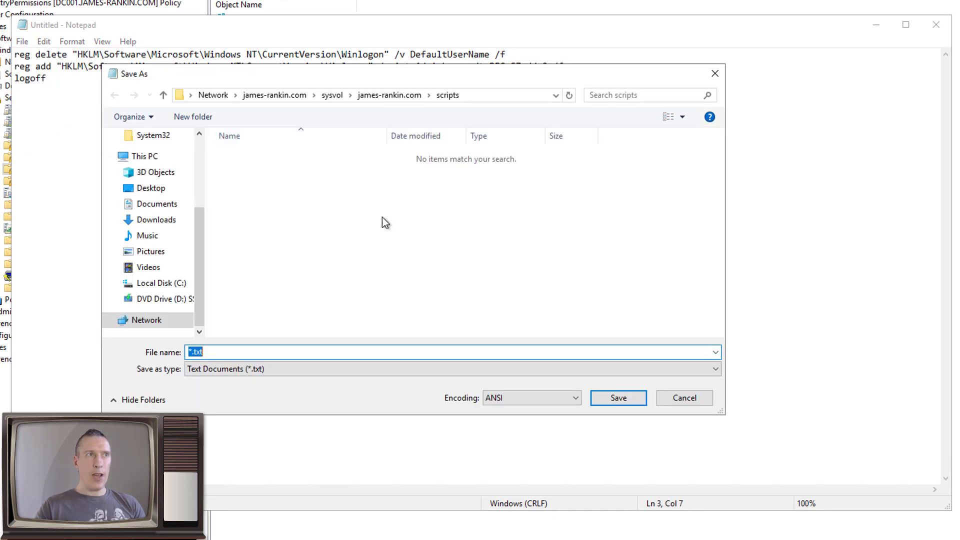
{"action": "left_click", "coordinate": [397, 368]}
{"action": "left_click", "coordinate": [323, 390]}
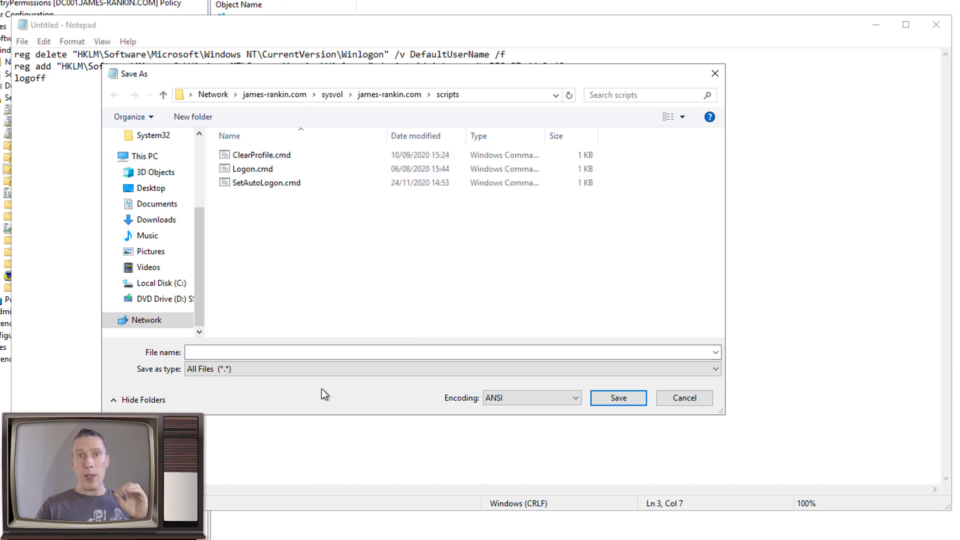
{"action": "left_click", "coordinate": [287, 352]}
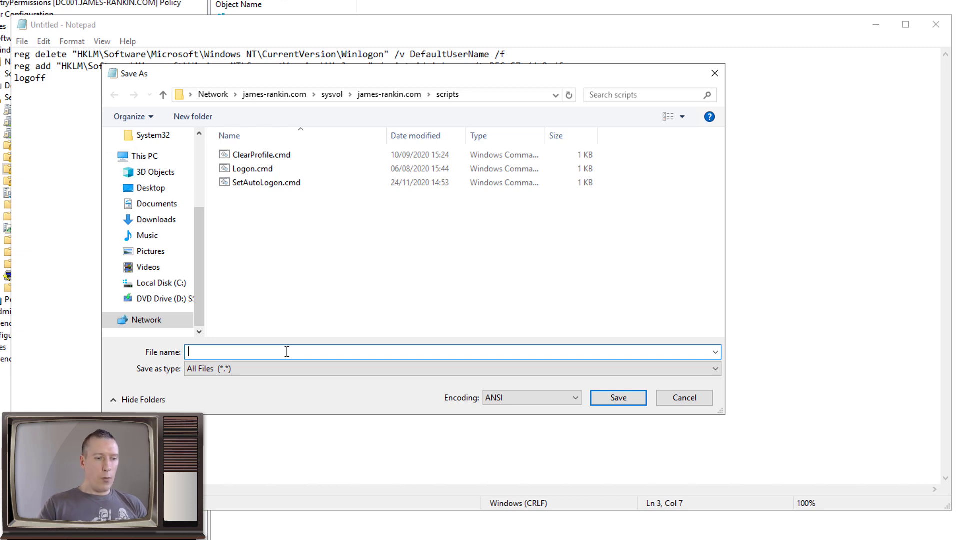
{"action": "type", "text": "ClearAut"}
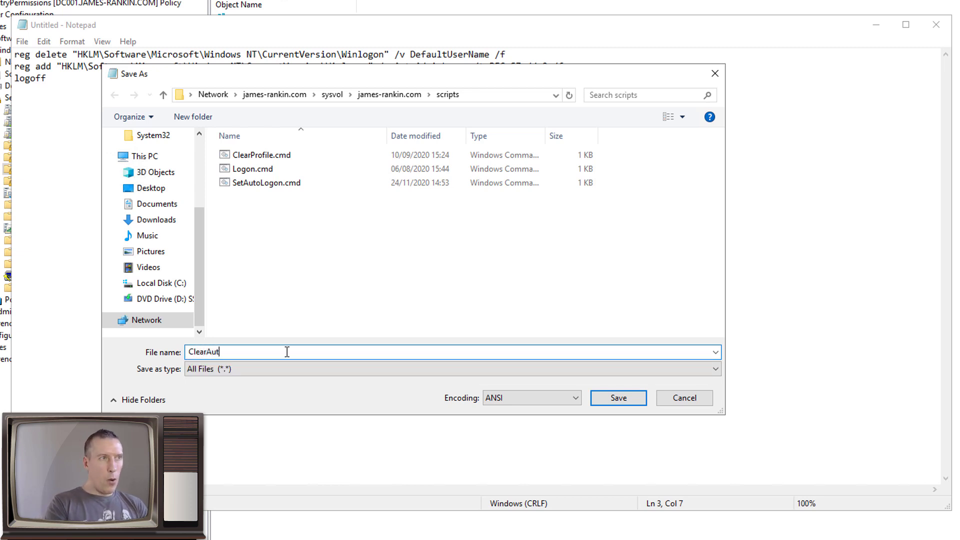
{"action": "type", "text": "oLogon.cmd"}
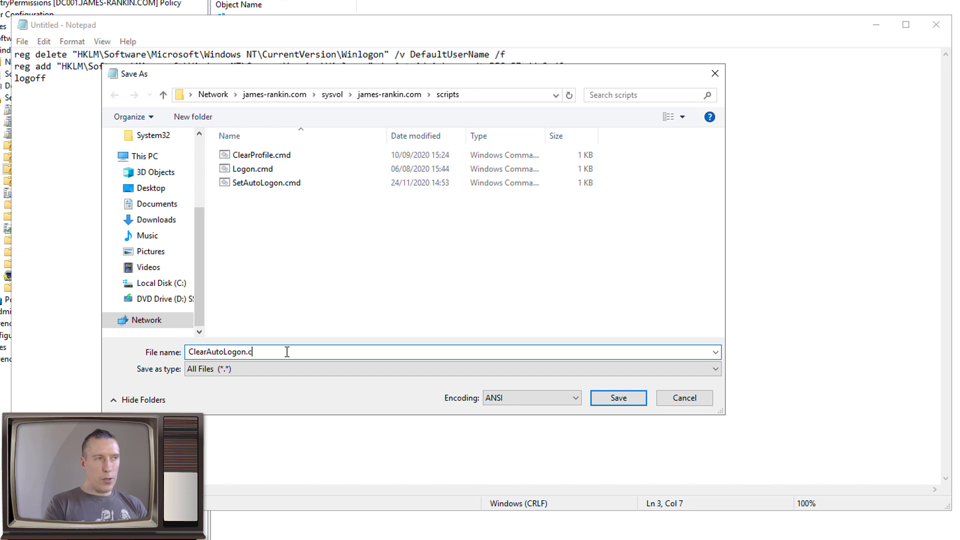
{"action": "left_click", "coordinate": [632, 398]}
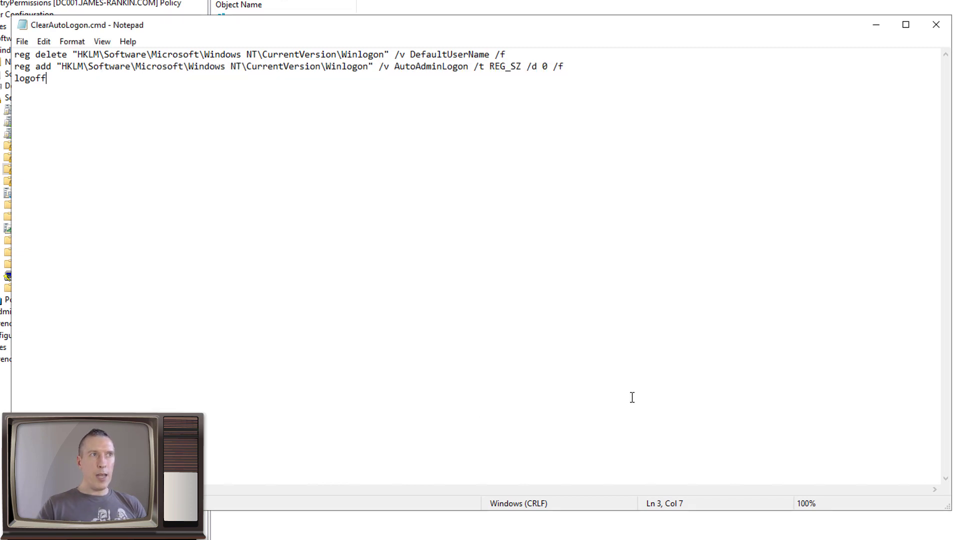
{"action": "left_click", "coordinate": [876, 25]}
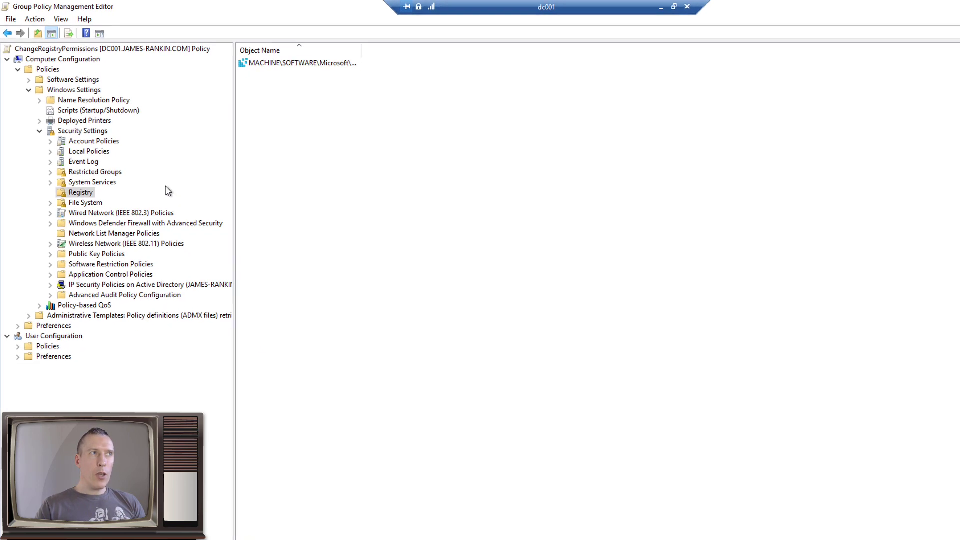
Create a new GPO named ScheduledTask linked to the Citrix Workers OU
{"action": "left_click", "coordinate": [959, 9]}
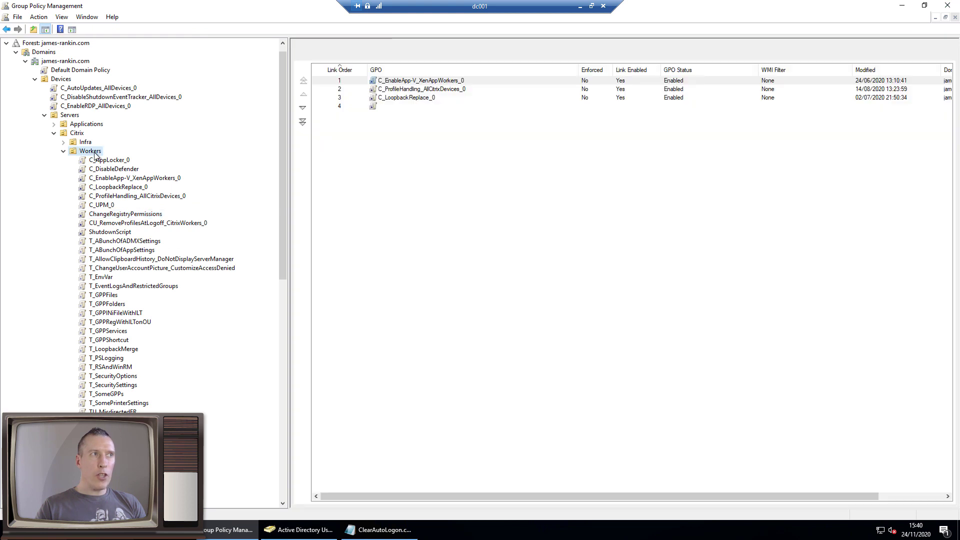
{"action": "left_click", "coordinate": [93, 152]}
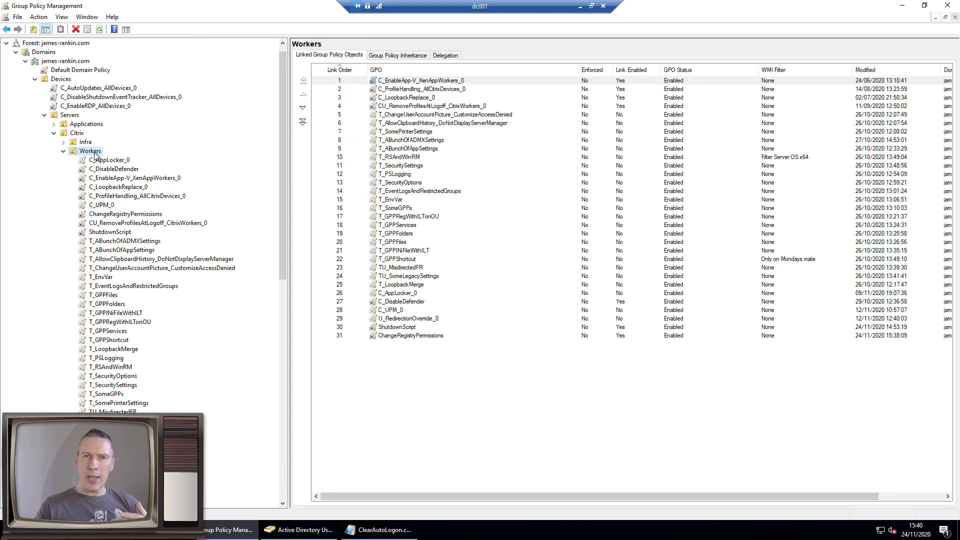
{"action": "right_click", "coordinate": [95, 155]}
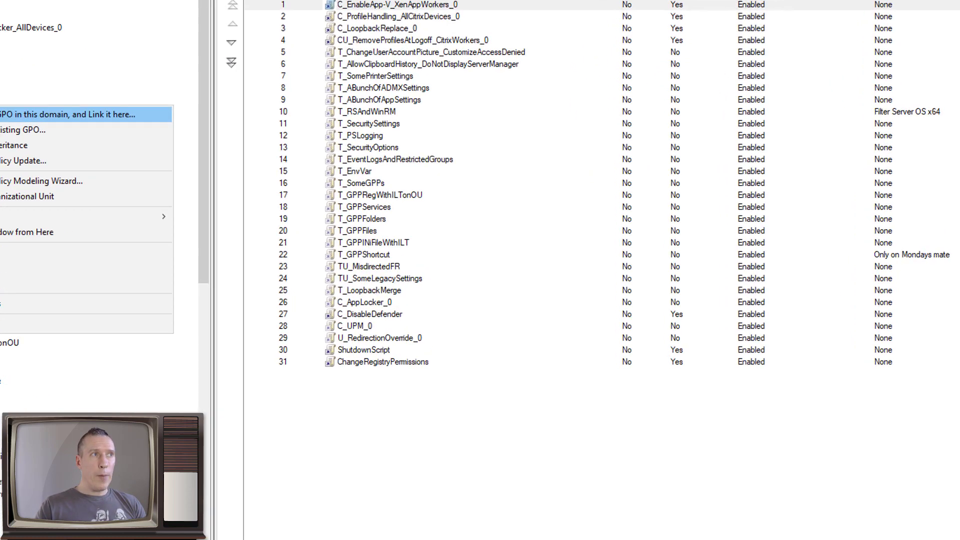
{"action": "left_click", "coordinate": [118, 159]}
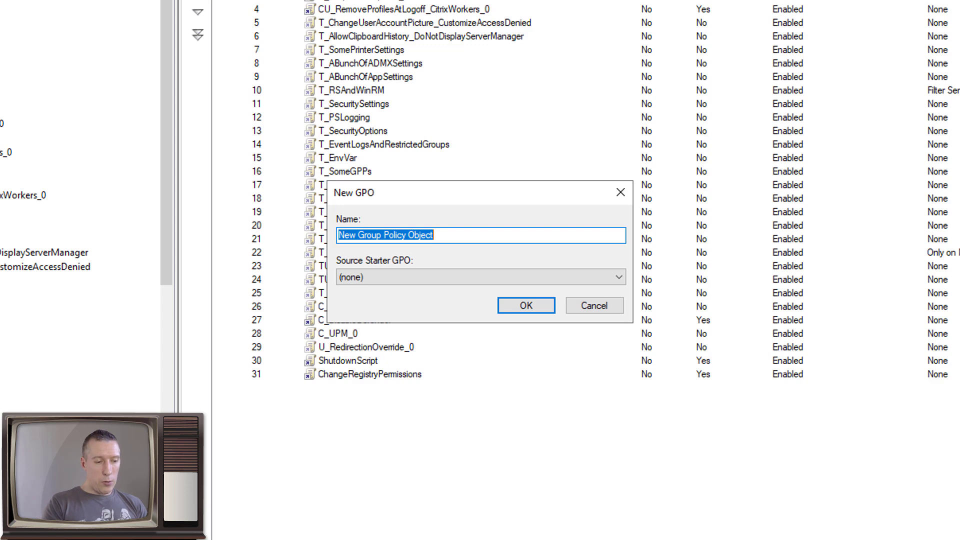
{"action": "type", "text": "ScheduledTasks"}
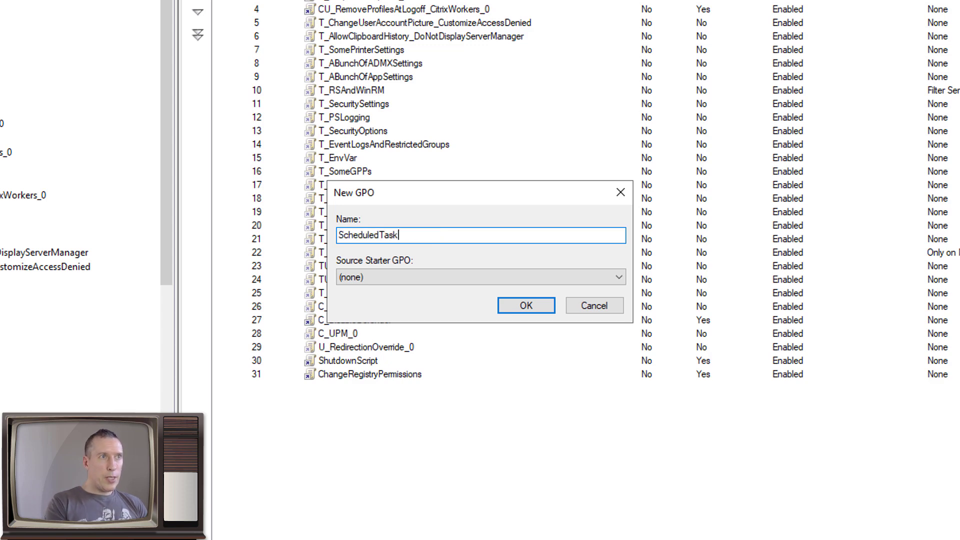
{"action": "key", "text": "Return"}
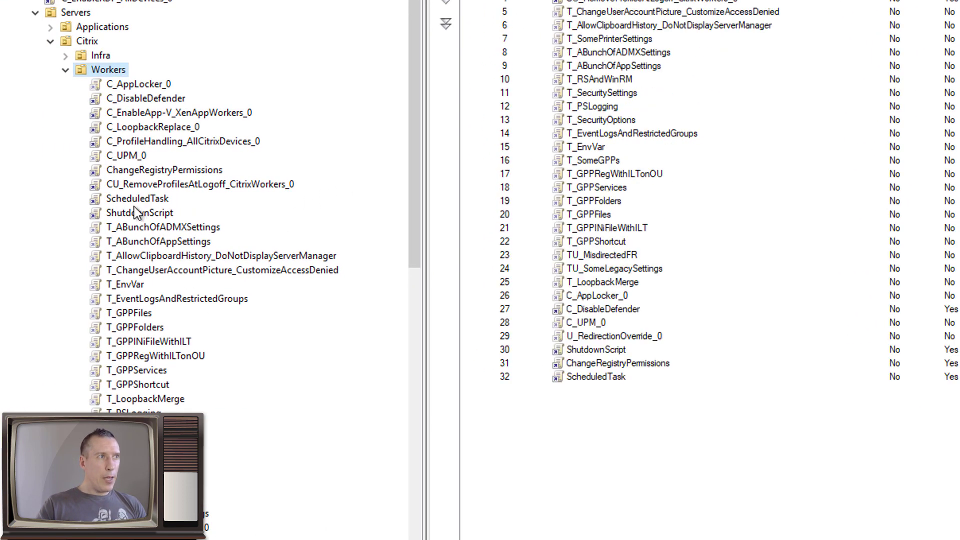
Edit the ScheduledTask GPO in a maximized editor with a widened tree pane
{"action": "right_click", "coordinate": [25, 203]}
{"action": "left_click", "coordinate": [158, 203]}
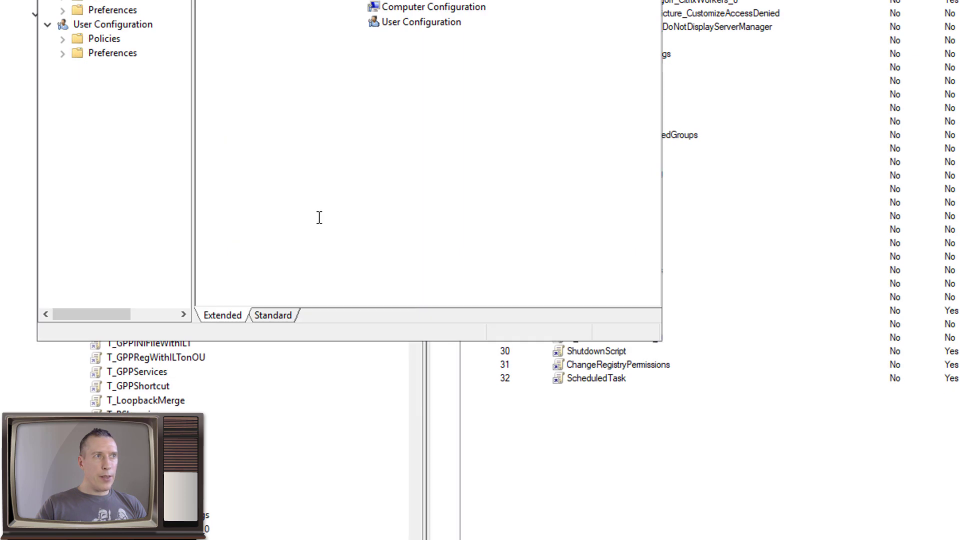
{"action": "left_click", "coordinate": [630, 18]}
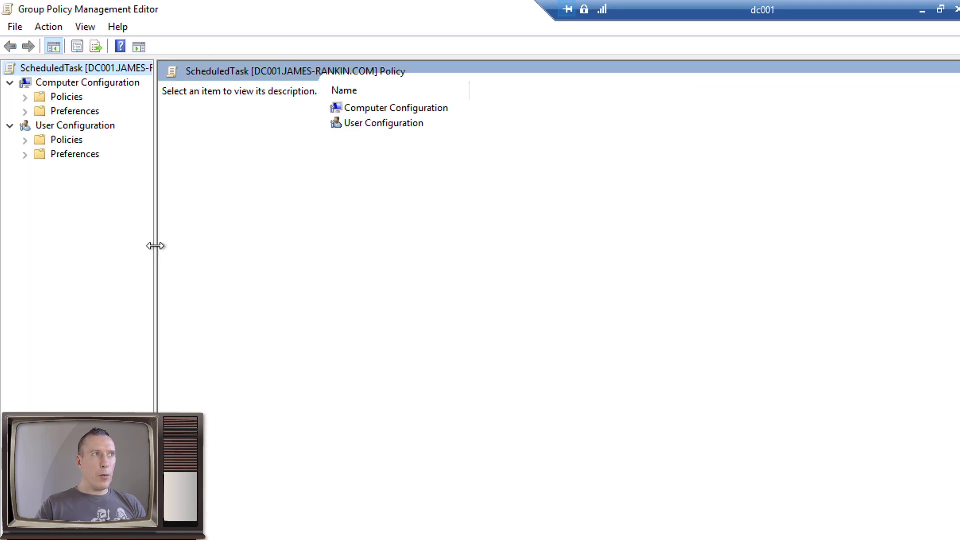
{"action": "left_click_drag", "start_coordinate": [155, 189], "coordinate": [322, 186]}
{"action": "left_click_drag", "start_coordinate": [322, 241], "coordinate": [326, 253]}
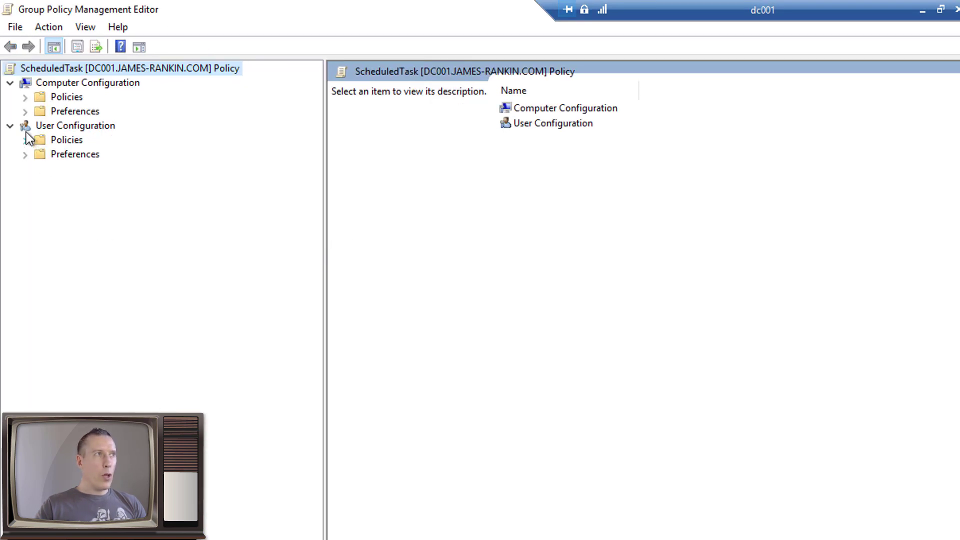
Go to Computer Preferences > Control Panel Settings > Scheduled Tasks and bring up the New menu
{"action": "left_click", "coordinate": [25, 112]}
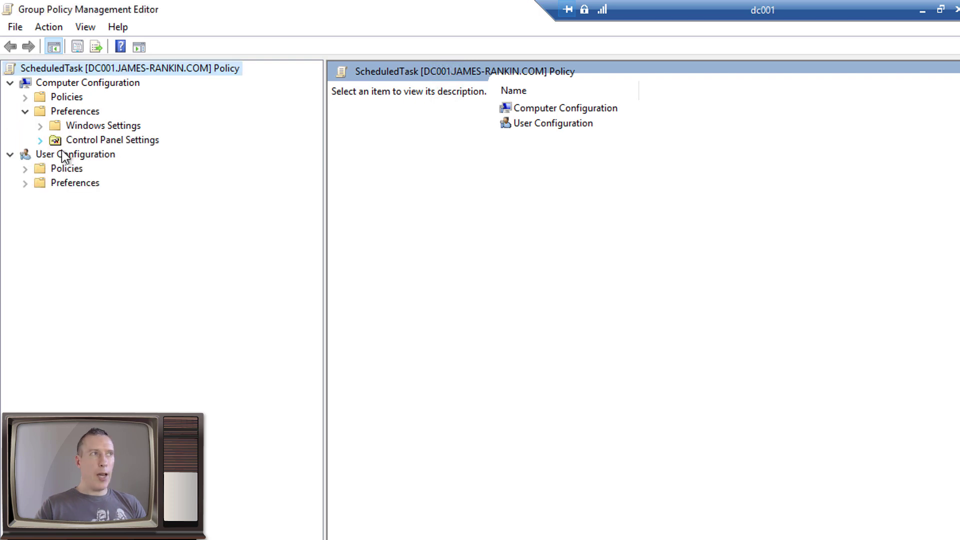
{"action": "double_click", "coordinate": [107, 143]}
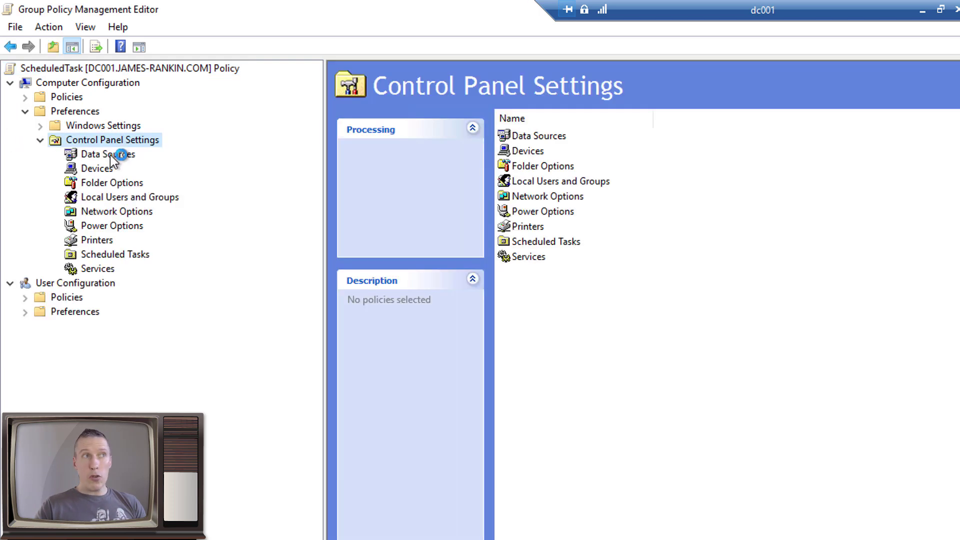
{"action": "left_click", "coordinate": [124, 254]}
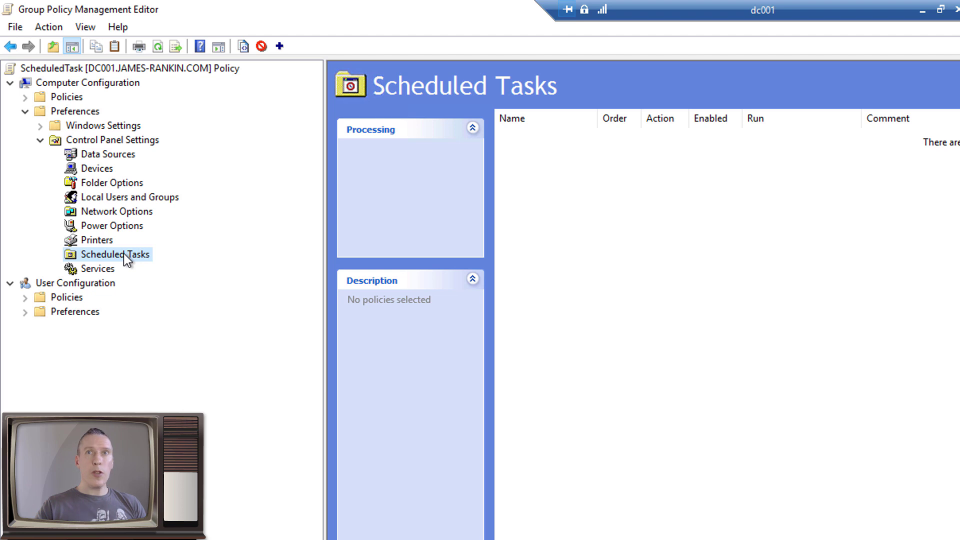
{"action": "right_click", "coordinate": [612, 199]}
{"action": "mouse_move", "coordinate": [659, 209]}
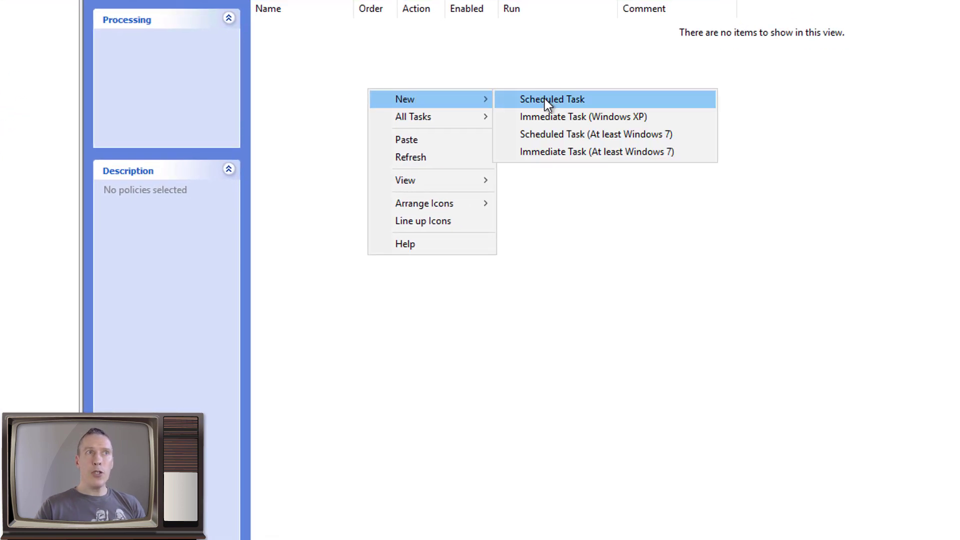
Start a new Windows 7 scheduled task with action Replace, named 'Autlogon removal'
{"action": "left_click", "coordinate": [554, 135]}
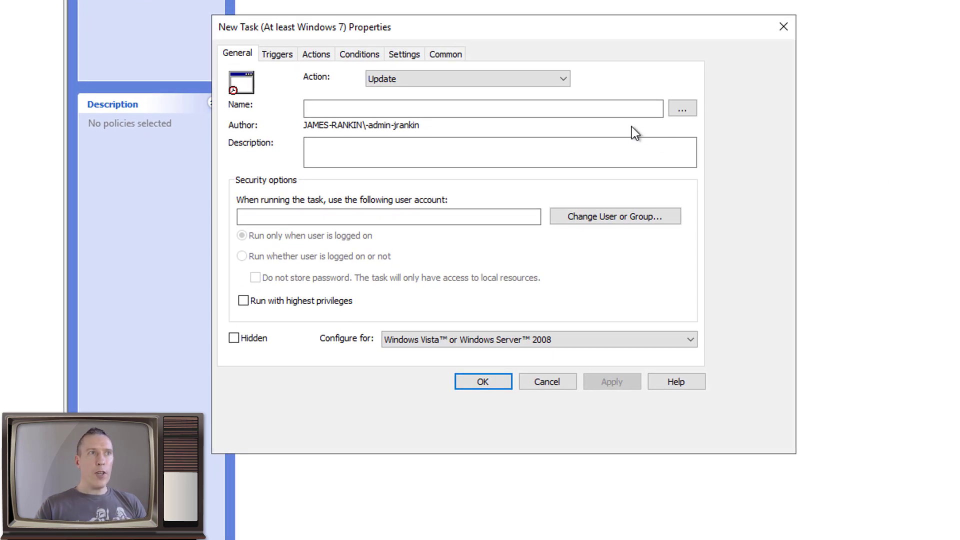
{"action": "left_click", "coordinate": [560, 78]}
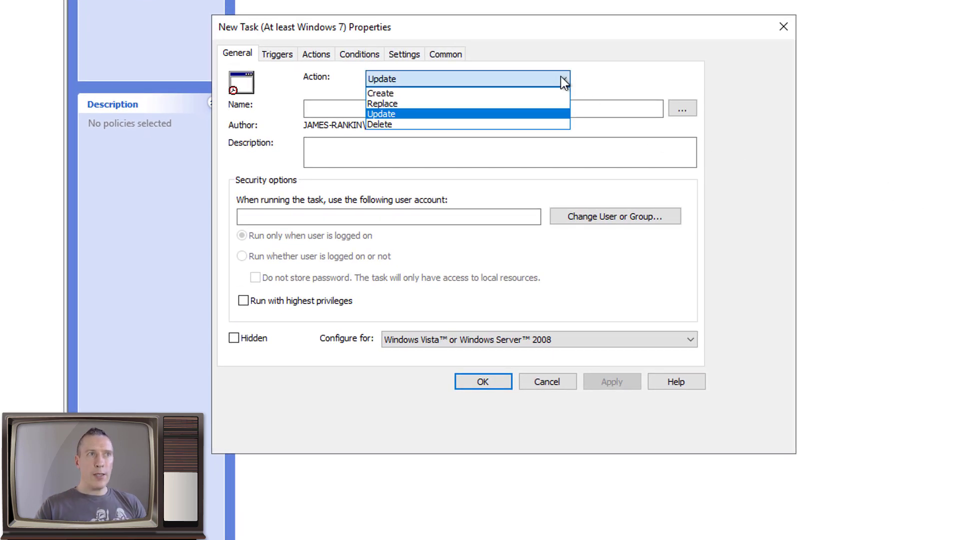
{"action": "left_click", "coordinate": [437, 103]}
{"action": "left_click", "coordinate": [360, 112]}
{"action": "type", "text": "Autlogon remov"}
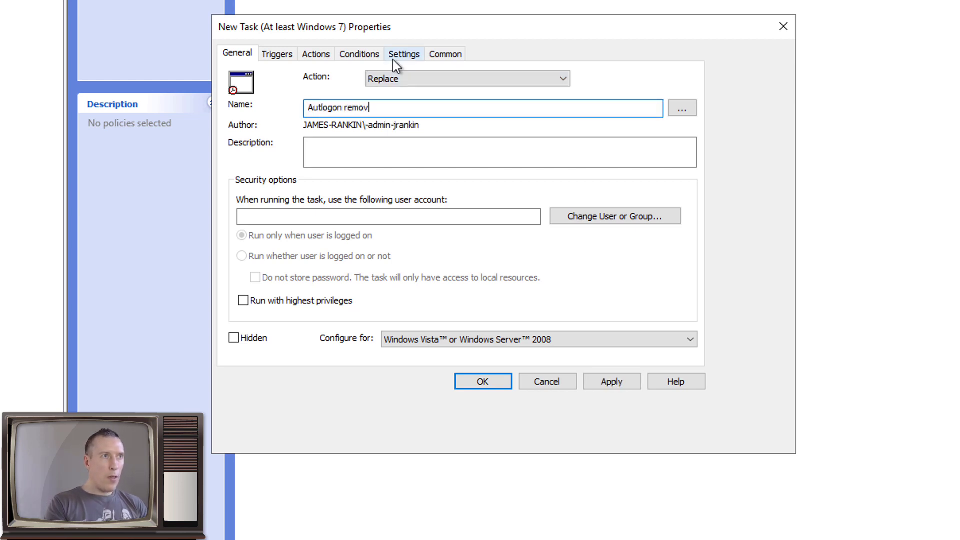
{"action": "type", "text": "al"}
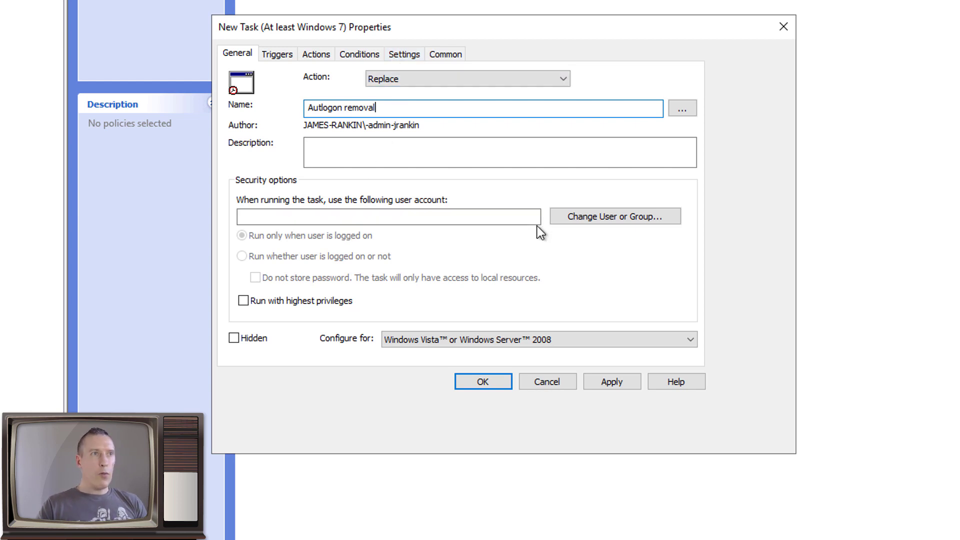
Run the task as the autologon user and configure it for Windows 7 / Server 2008R2
{"action": "left_click", "coordinate": [581, 223]}
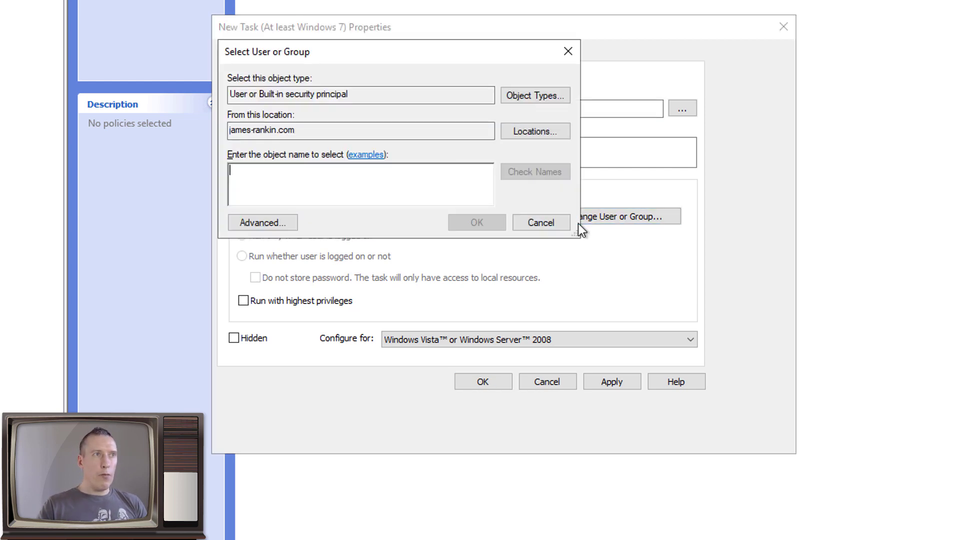
{"action": "type", "text": "autologon"}
{"action": "key", "text": "Return"}
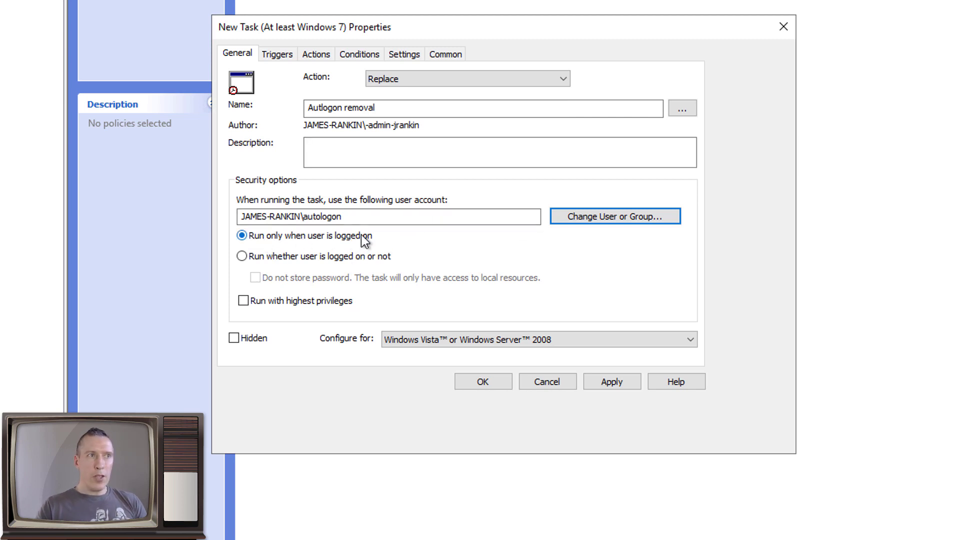
{"action": "left_click", "coordinate": [436, 338]}
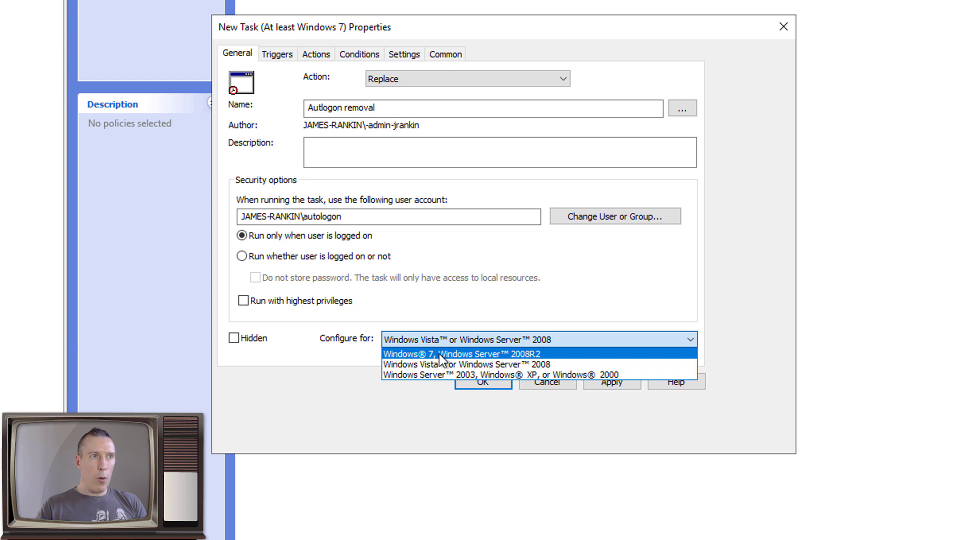
{"action": "left_click", "coordinate": [440, 355]}
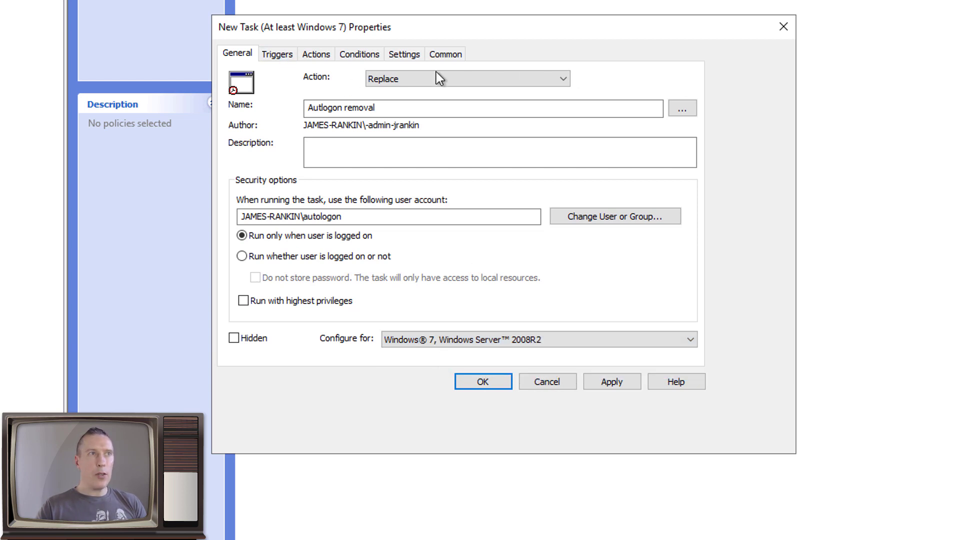
Add a new trigger that begins the task At log on
{"action": "left_click", "coordinate": [279, 55]}
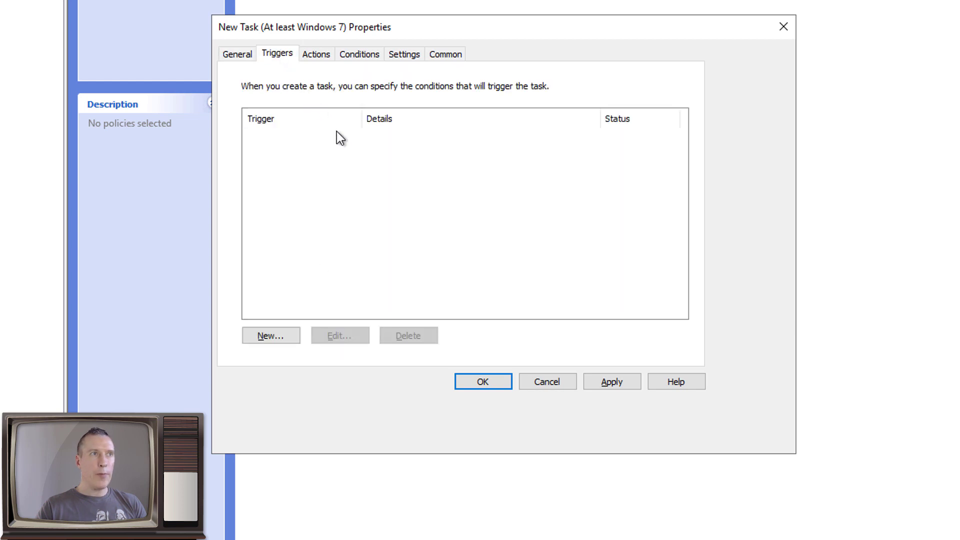
{"action": "left_click", "coordinate": [290, 335]}
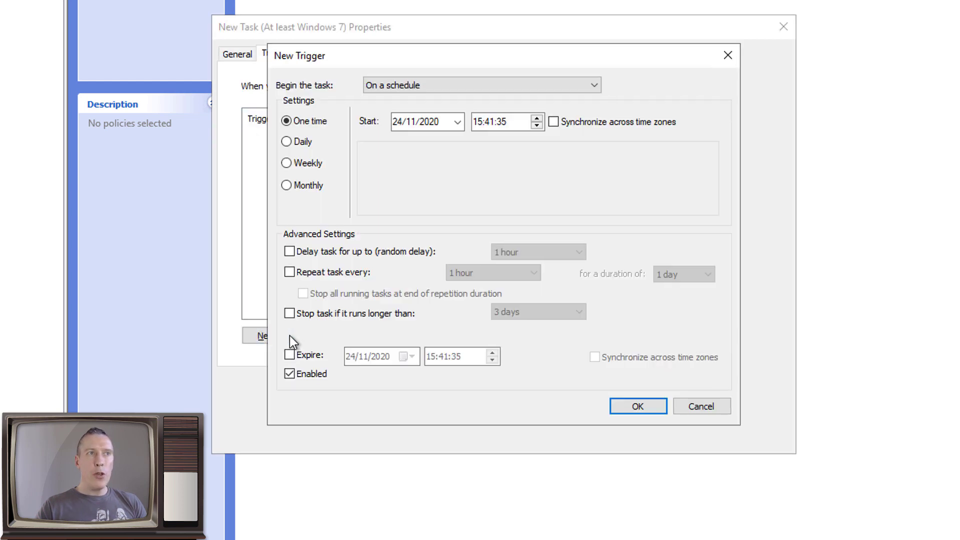
{"action": "left_click", "coordinate": [532, 87]}
{"action": "left_click", "coordinate": [450, 120]}
{"action": "left_click", "coordinate": [452, 85]}
{"action": "left_click", "coordinate": [447, 108]}
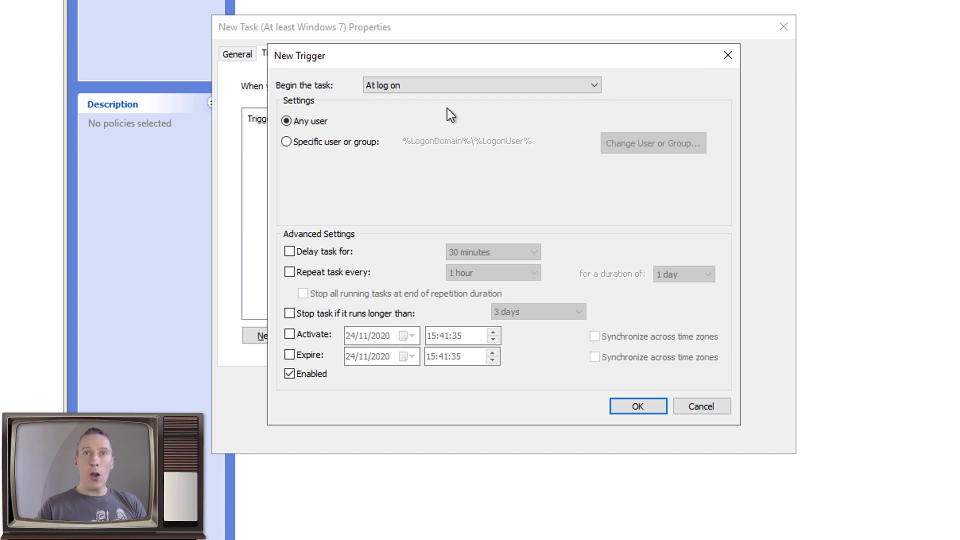
Limit the trigger to the specific user autologon and save it
{"action": "left_click", "coordinate": [303, 142]}
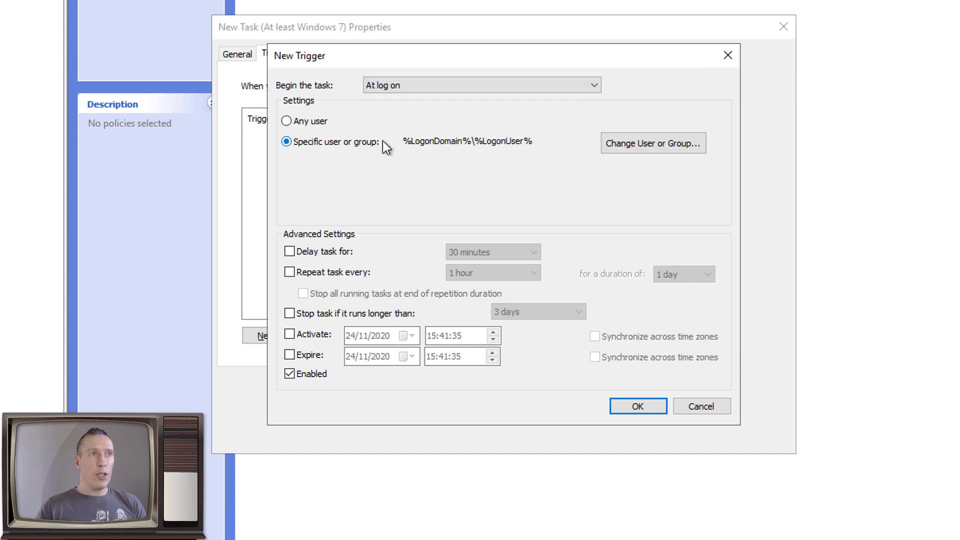
{"action": "left_click", "coordinate": [628, 143]}
{"action": "type", "text": "autlogon"}
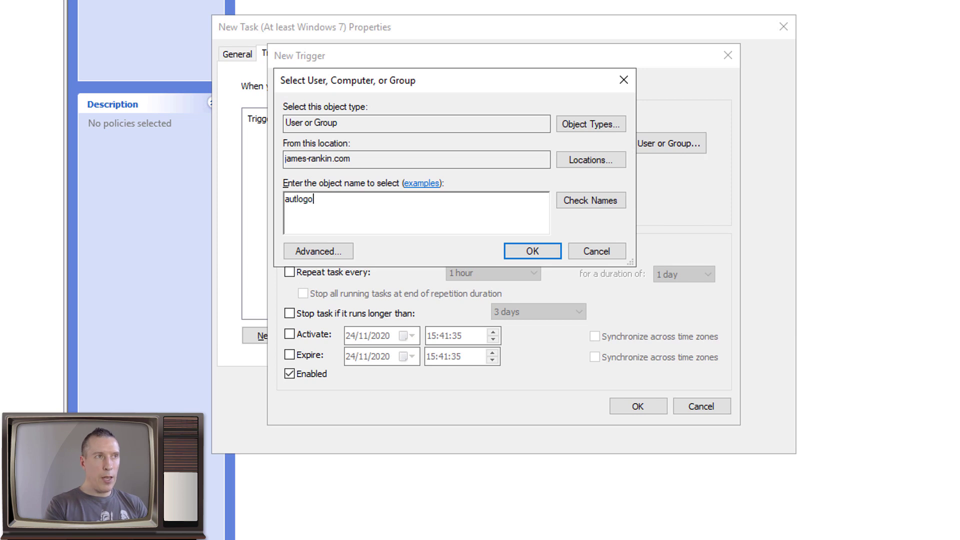
{"action": "key", "text": "BackSpace"}
{"action": "key", "text": "BackSpace"}
{"action": "key", "text": "BackSpace"}
{"action": "key", "text": "BackSpace"}
{"action": "key", "text": "BackSpace"}
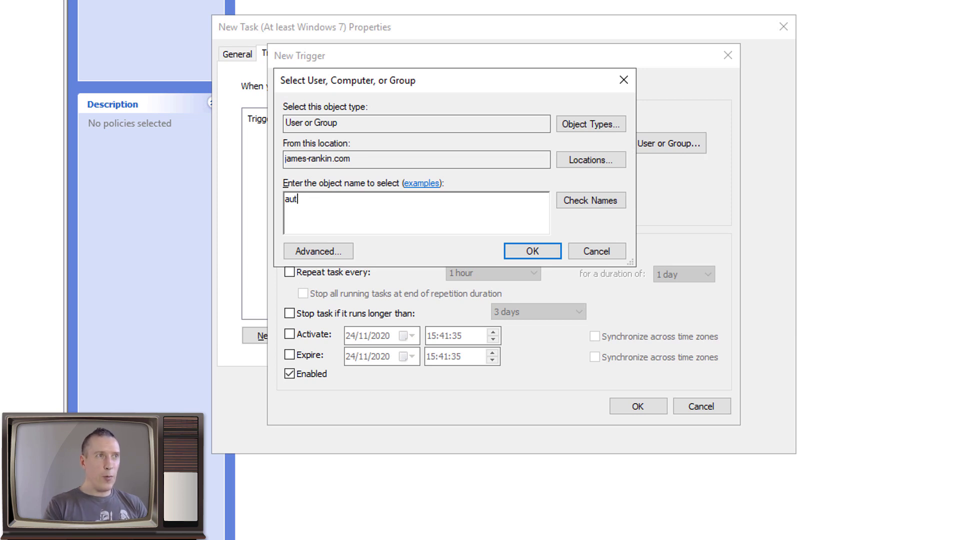
{"action": "type", "text": "ologon"}
{"action": "key", "text": "Return"}
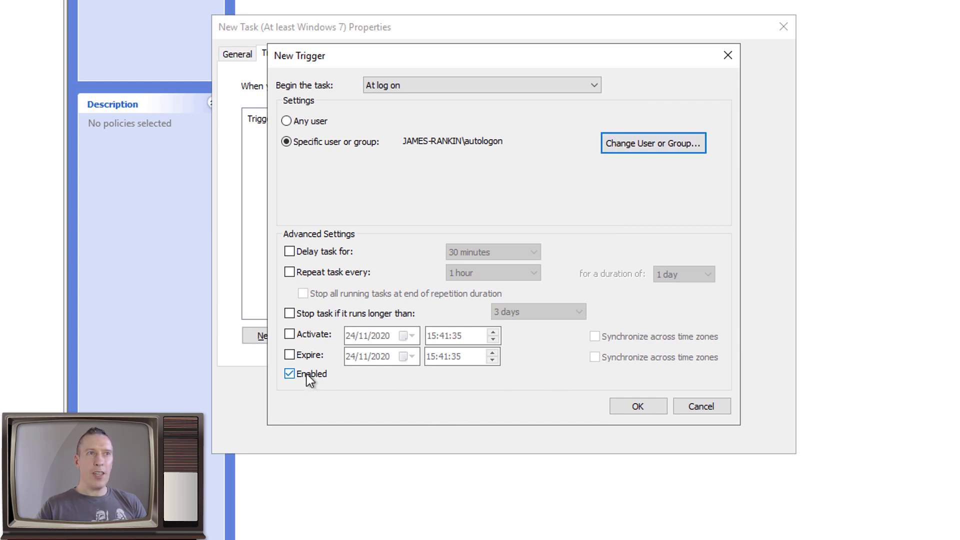
{"action": "left_click", "coordinate": [643, 411]}
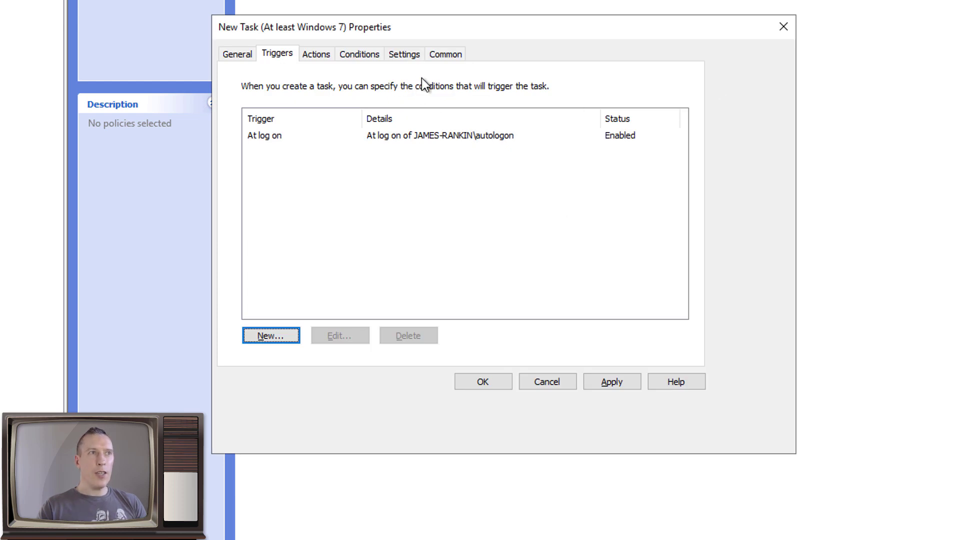
Add a Start a program action running ClearAutoLogon.cmd from the SYSVOL scripts folder
{"action": "left_click", "coordinate": [325, 55]}
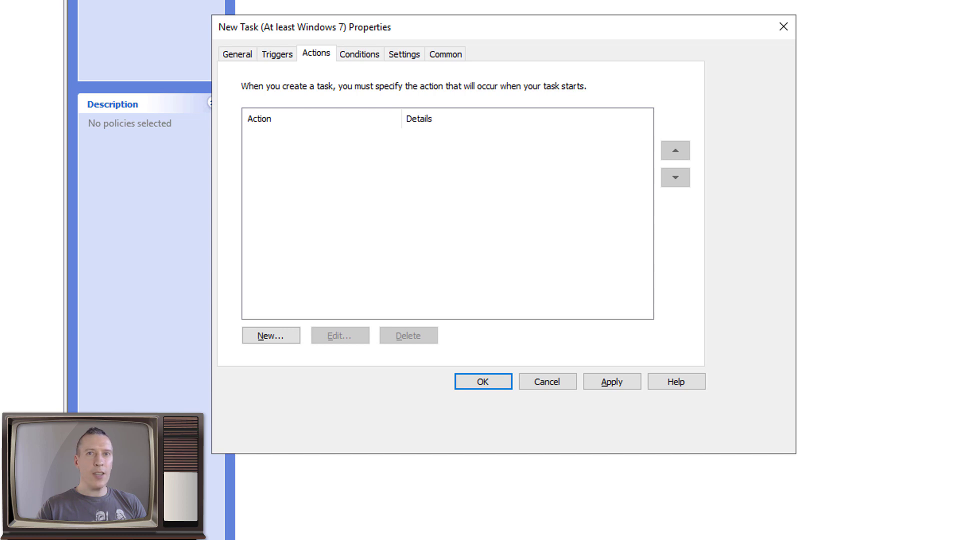
{"action": "left_click", "coordinate": [287, 335]}
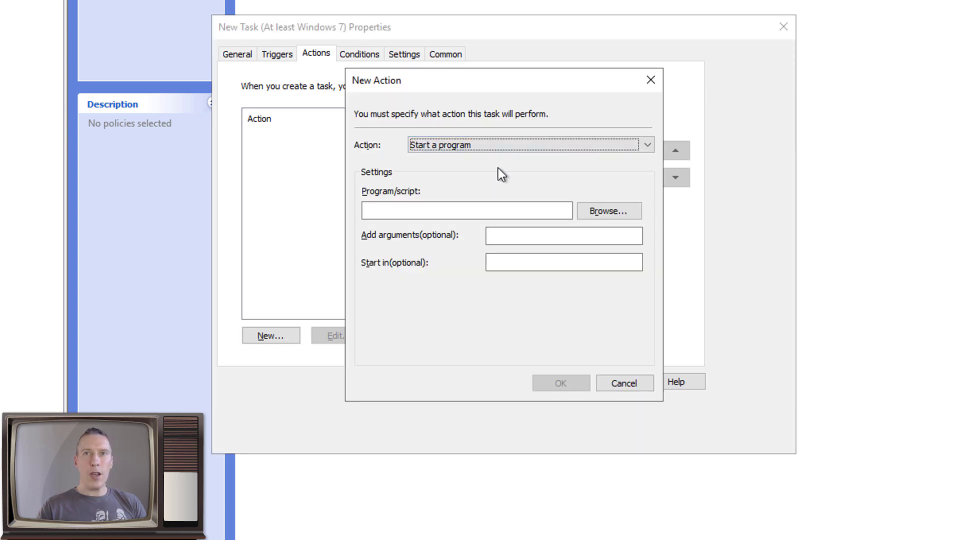
{"action": "left_click", "coordinate": [619, 210]}
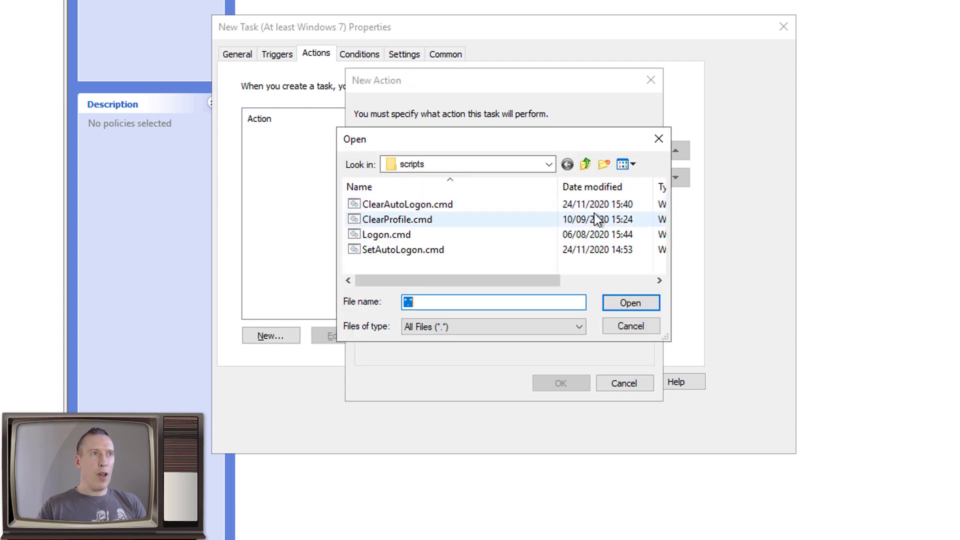
{"action": "double_click", "coordinate": [430, 205]}
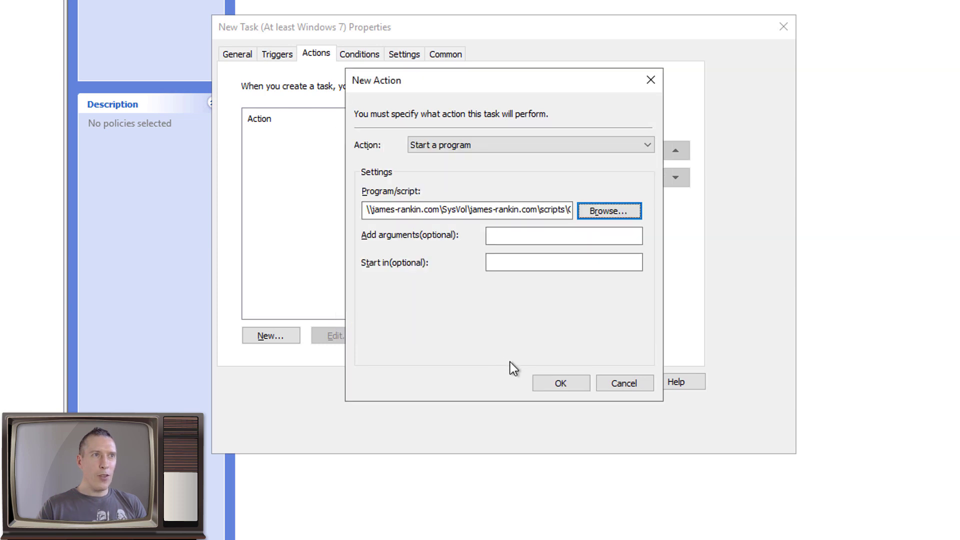
{"action": "left_click", "coordinate": [558, 385]}
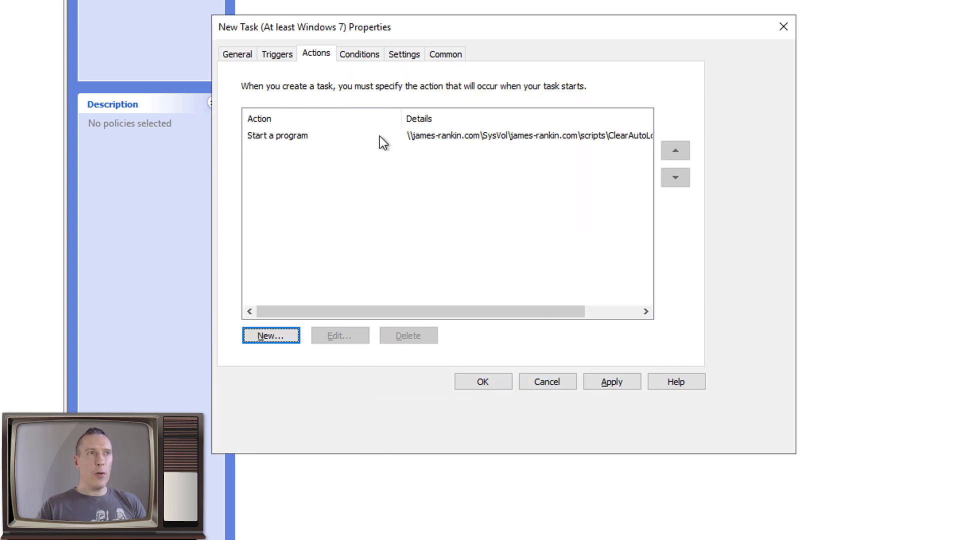
Check the Conditions tab, then save the Autlogon removal task
{"action": "left_click", "coordinate": [368, 54]}
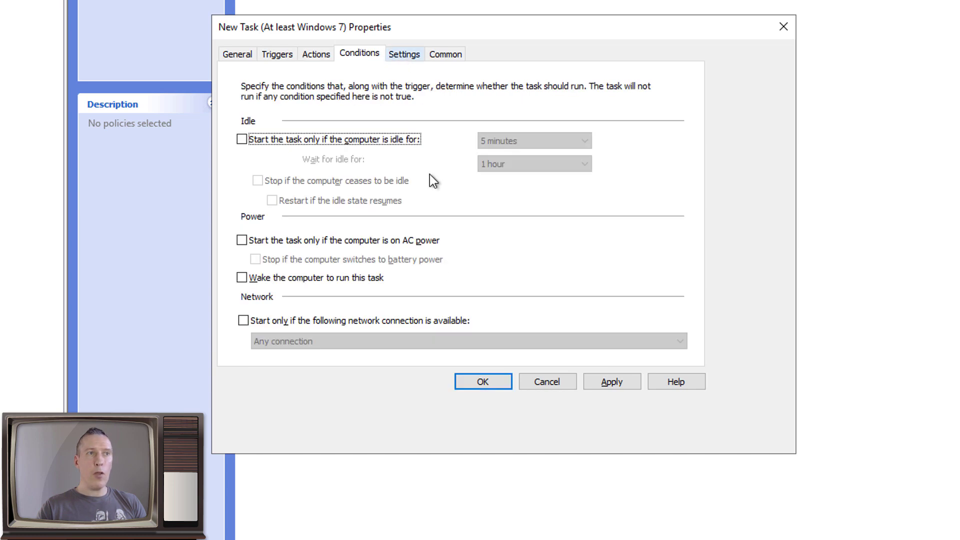
{"action": "left_click", "coordinate": [475, 381]}
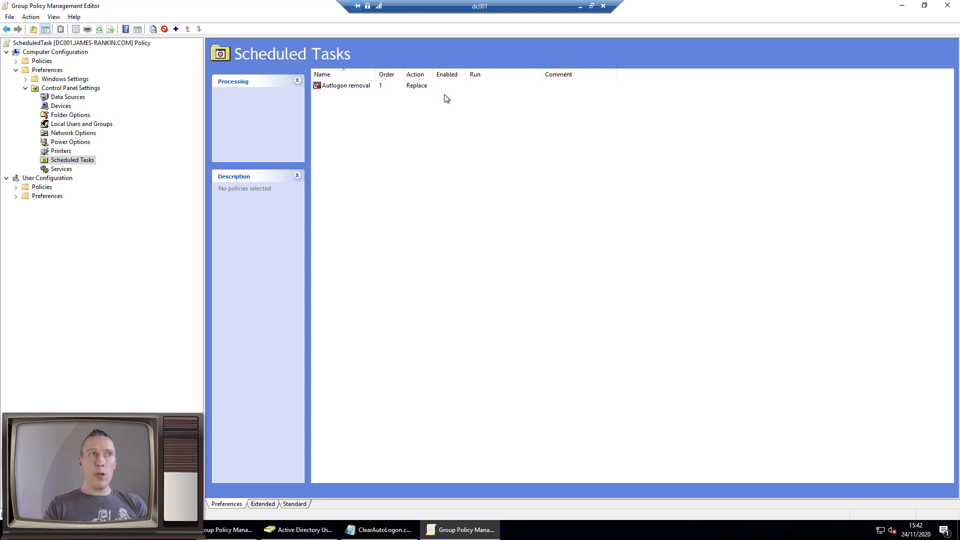
Rename the task from 'Autlogon removal' to 'Autologon removal'
{"action": "double_click", "coordinate": [345, 89]}
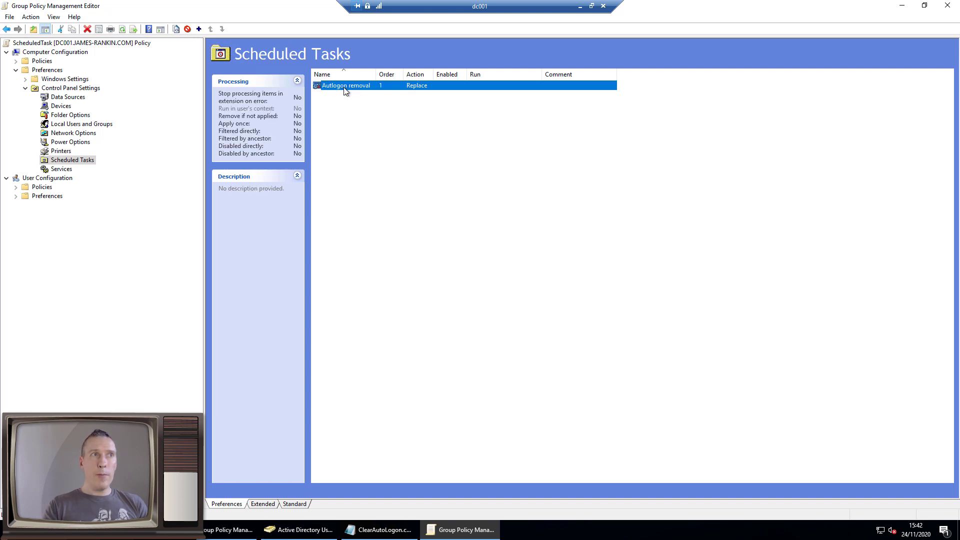
{"action": "left_click", "coordinate": [366, 179]}
{"action": "type", "text": "ologon removal"}
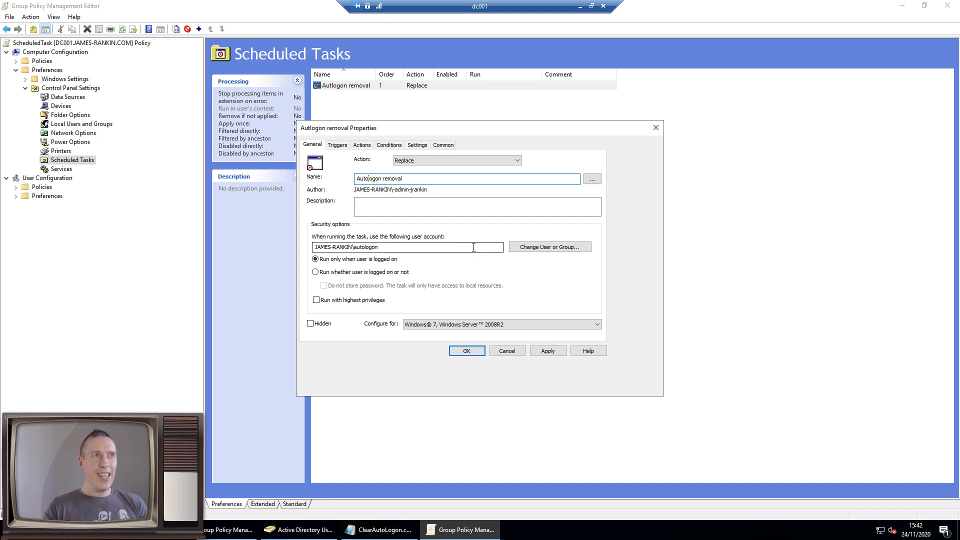
{"action": "left_click", "coordinate": [467, 351]}
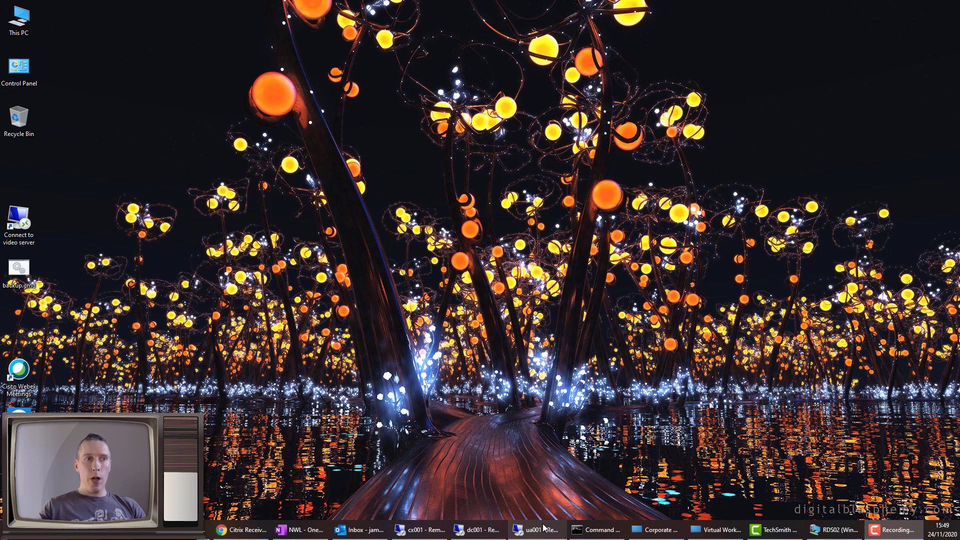
On RDS02, highlight the applied ShutdownScript, ChangeRegistryPermissions and ScheduledTask policies in gpresult output
{"action": "mouse_move", "coordinate": [545, 529]}
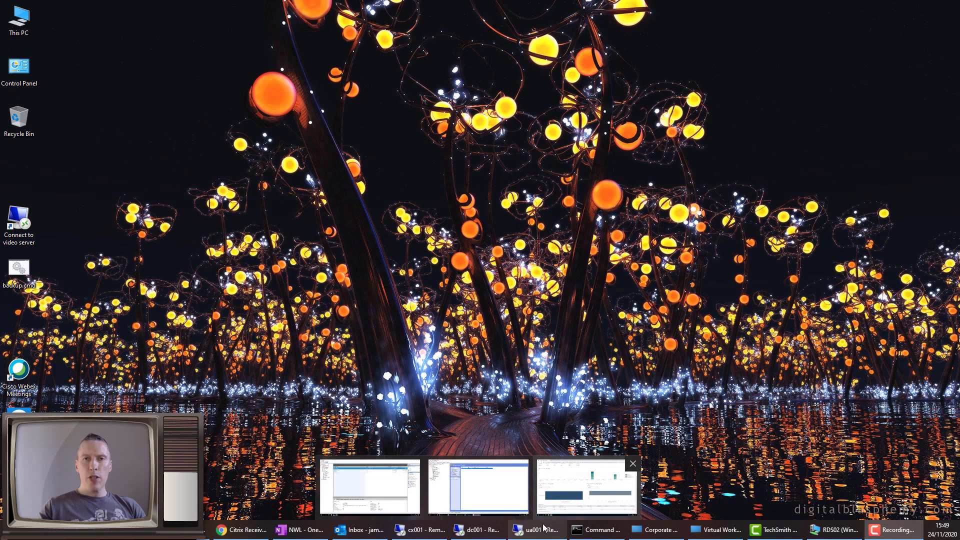
{"action": "left_click", "coordinate": [835, 529]}
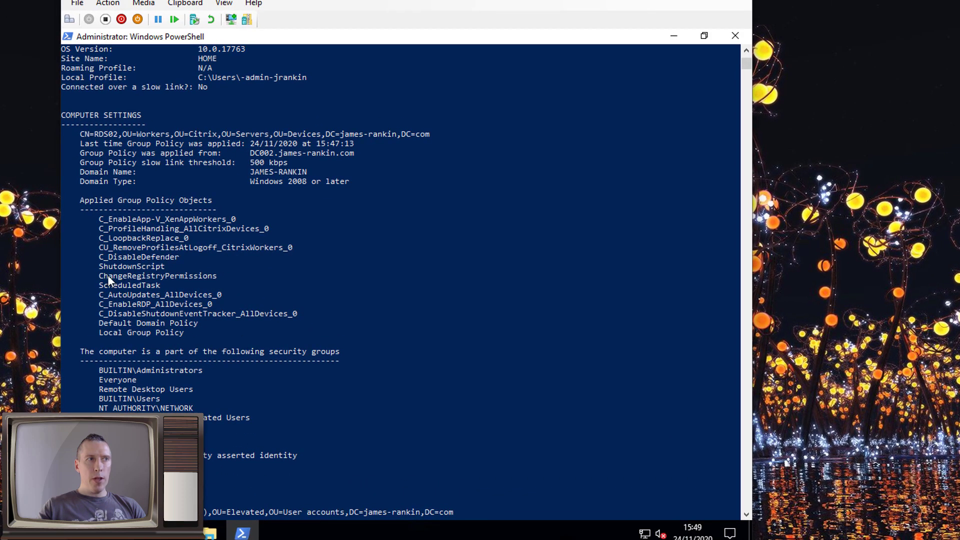
{"action": "left_click_drag", "start_coordinate": [99, 265], "coordinate": [174, 283]}
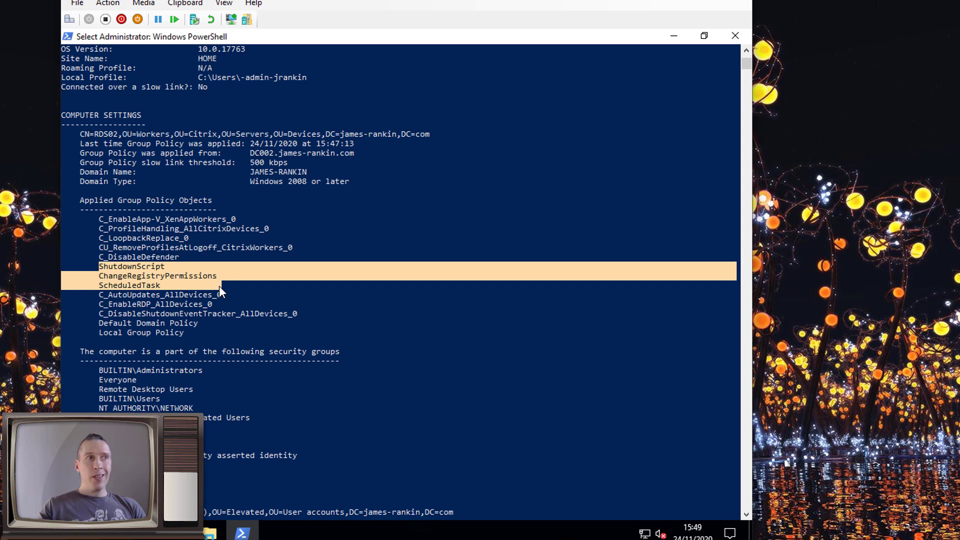
Restart RDS02 immediately with shutdown /r /t 0
{"action": "left_click", "coordinate": [259, 455]}
{"action": "type", "text": "s"}
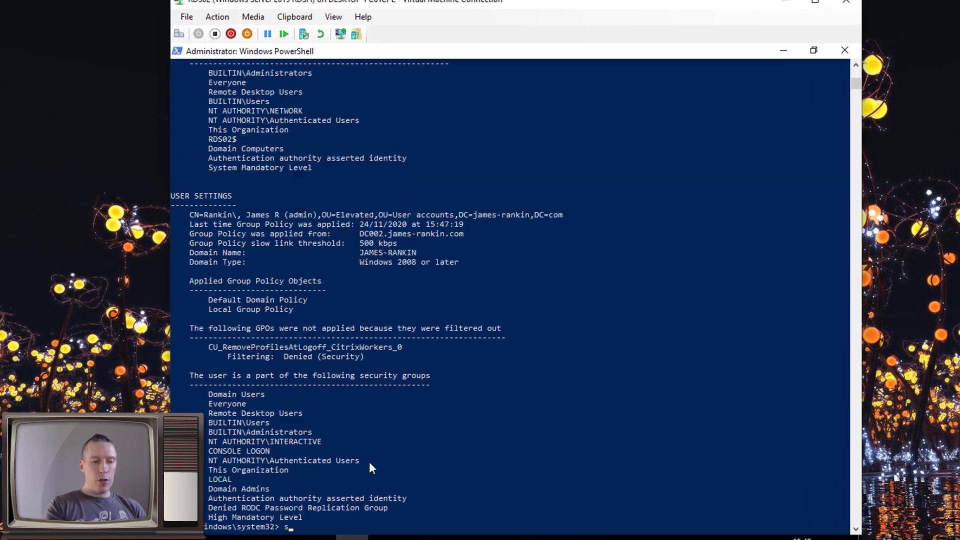
{"action": "type", "text": "hutdown /r /t"}
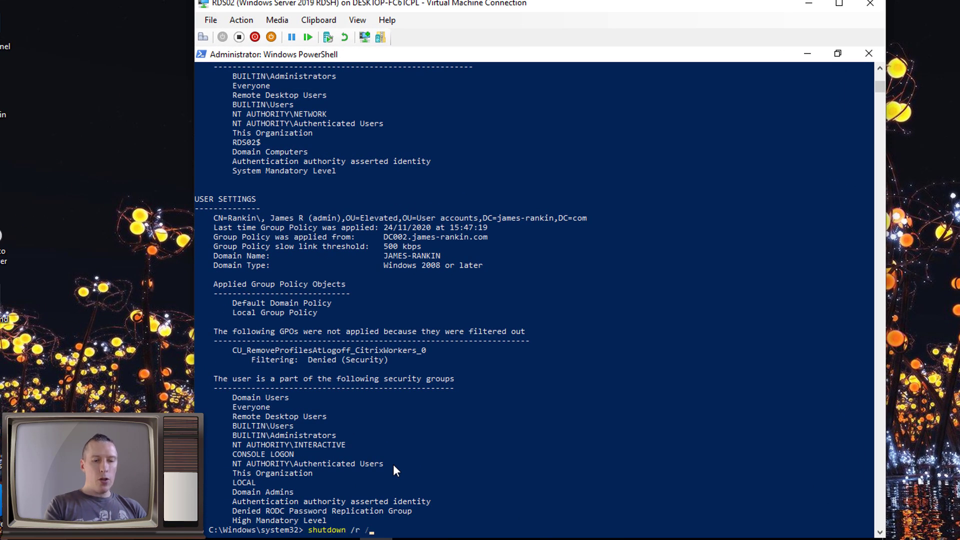
{"action": "type", "text": " 0"}
{"action": "key", "text": "Return"}
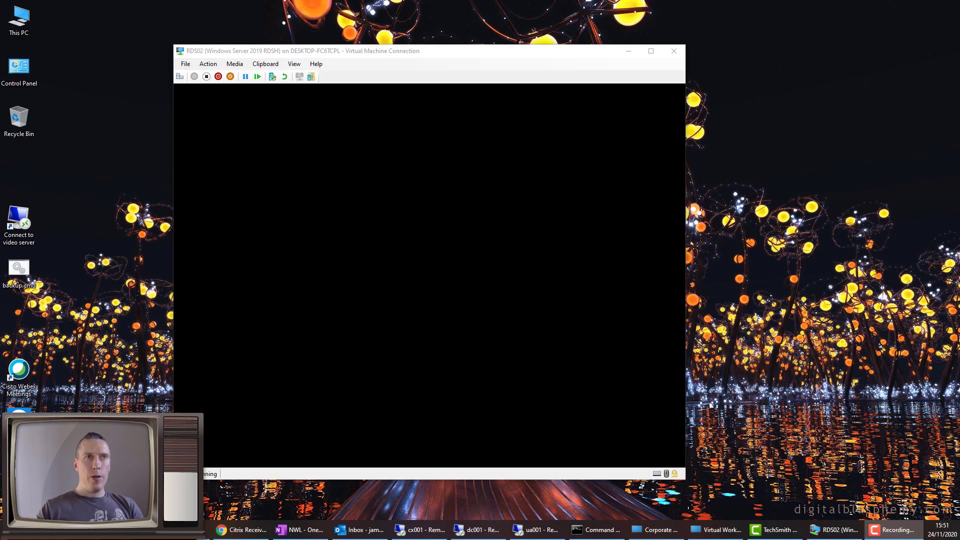
Focus the Virtual Machine Connection window while RDS02 reboots
{"action": "left_click", "coordinate": [517, 60]}
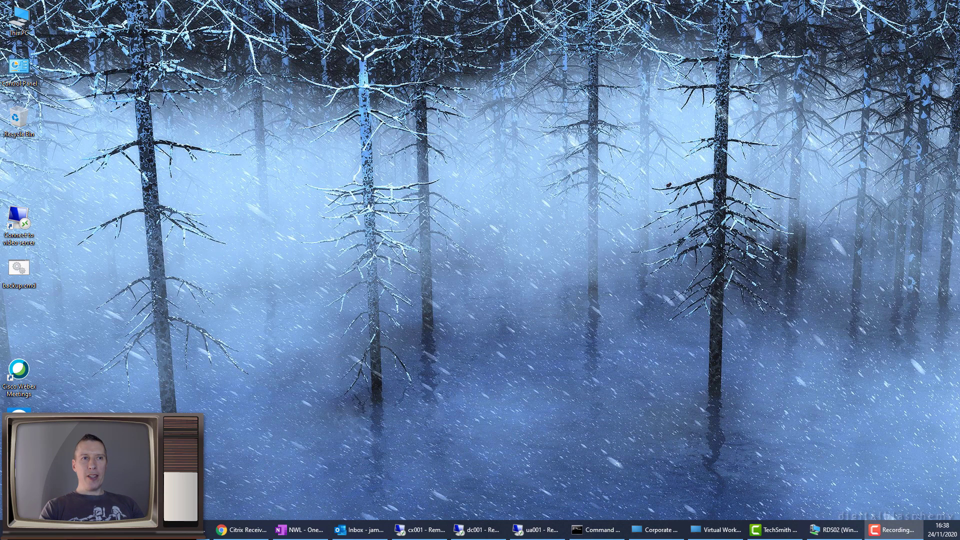
In the ua001 session, go to the Sessions > User Logon Duration dashboard in Splunk
{"action": "left_click", "coordinate": [564, 531]}
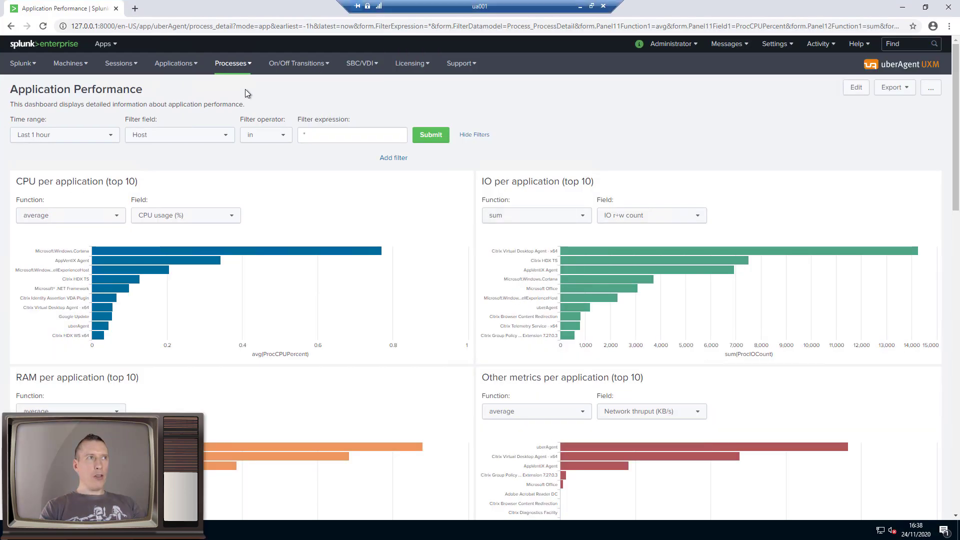
{"action": "left_click", "coordinate": [138, 69]}
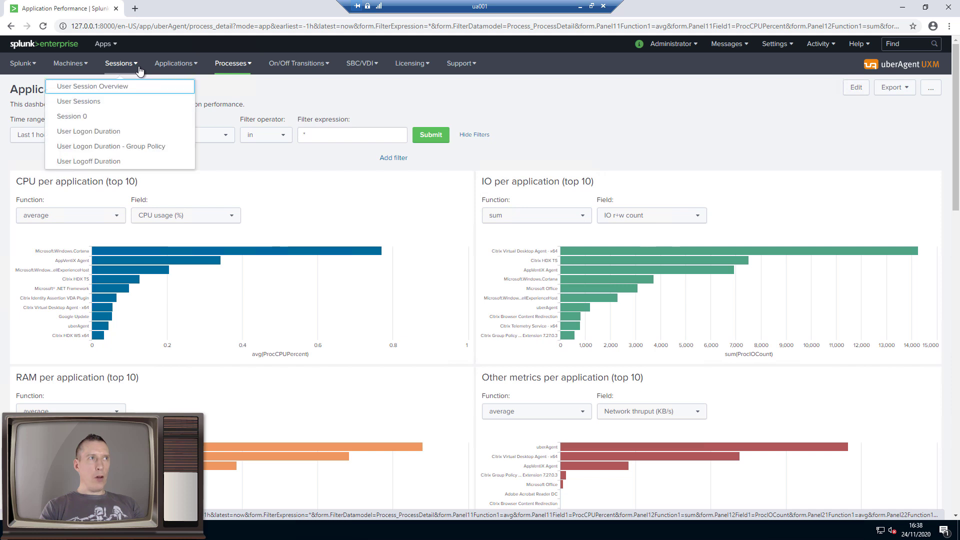
{"action": "left_click", "coordinate": [119, 133]}
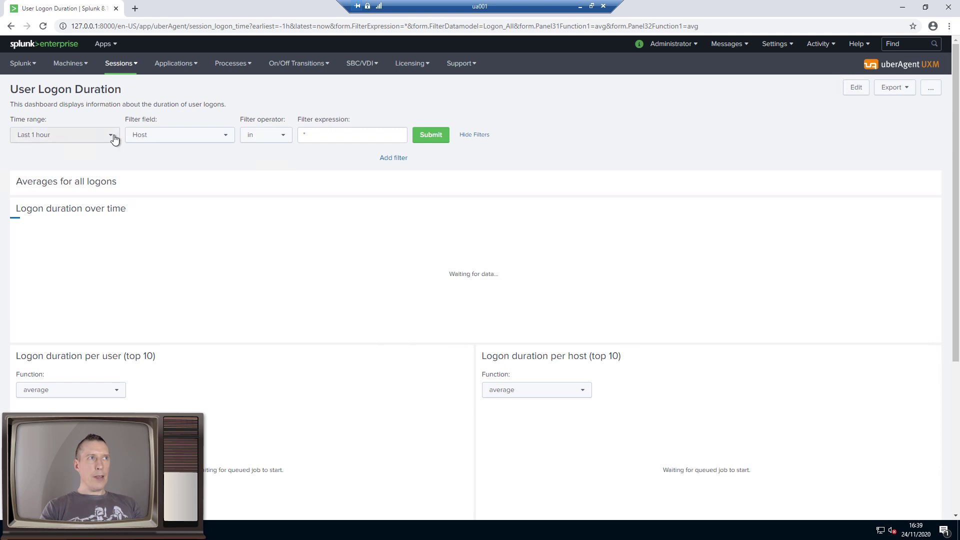
Set the dashboard time range to since 11/24/2020 16:28:05 and apply it
{"action": "left_click", "coordinate": [114, 139]}
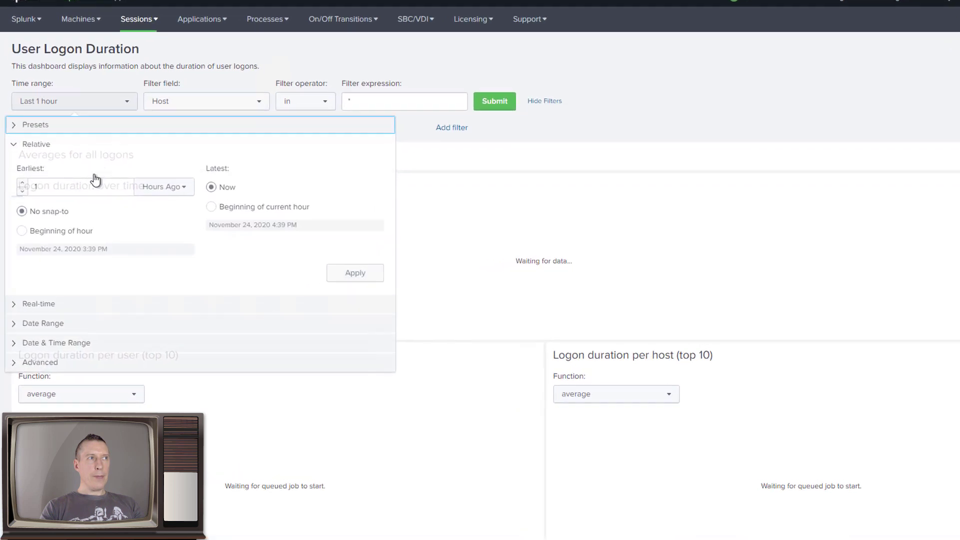
{"action": "left_click", "coordinate": [59, 340]}
{"action": "left_click", "coordinate": [169, 211]}
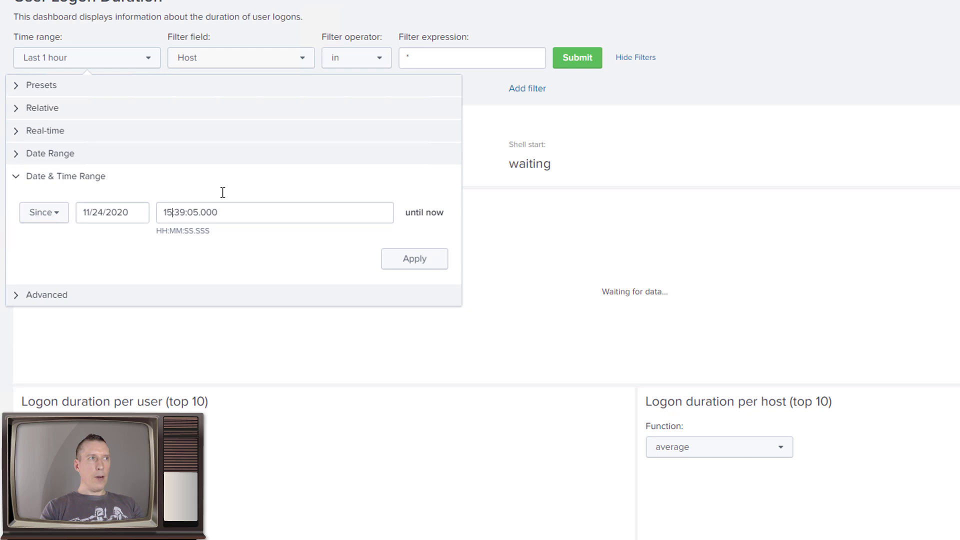
{"action": "key", "text": "BackSpace"}
{"action": "key", "text": "BackSpace"}
{"action": "type", "text": "16"}
{"action": "key", "text": "Right"}
{"action": "key", "text": "Right"}
{"action": "key", "text": "Right"}
{"action": "key", "text": "BackSpace"}
{"action": "key", "text": "BackSpace"}
{"action": "type", "text": "28"}
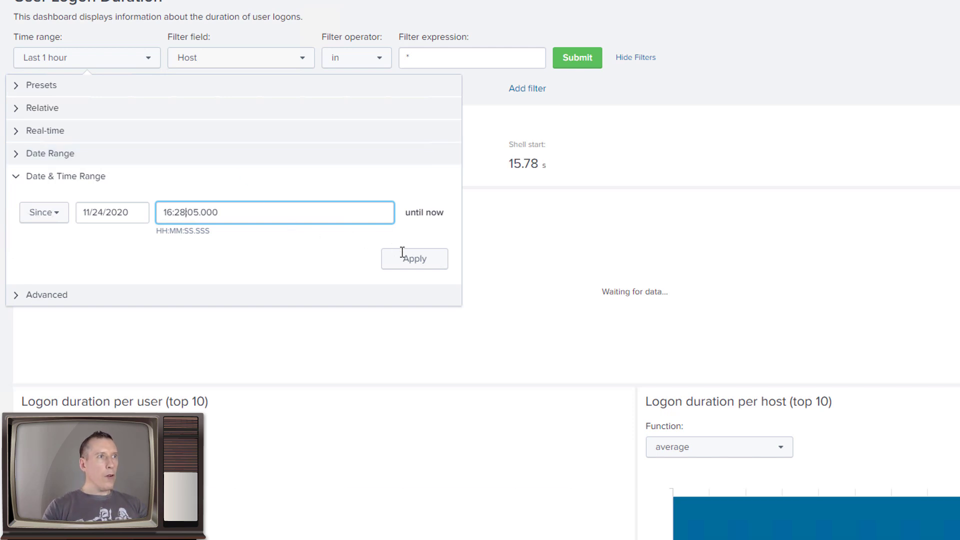
{"action": "left_click", "coordinate": [411, 260]}
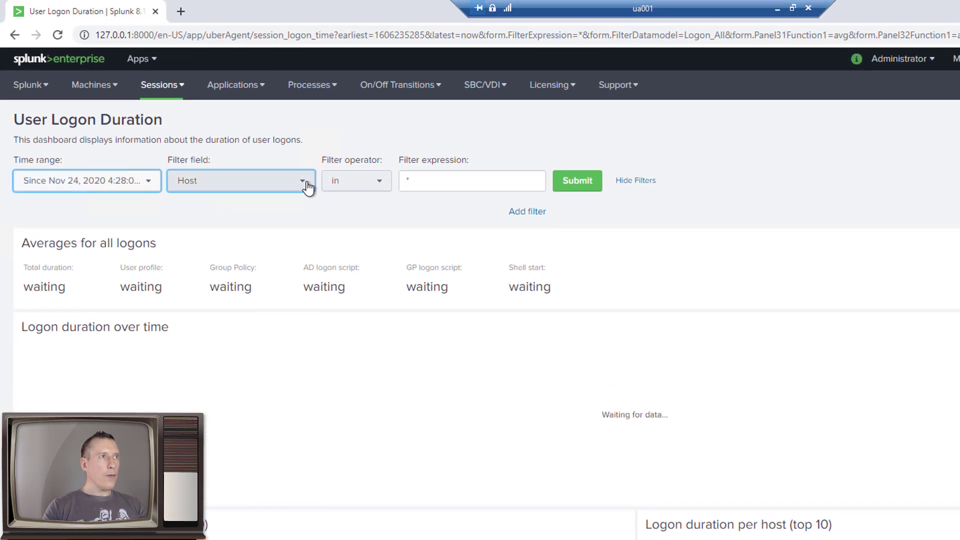
Filter logon results by User name, entering the test user's domain\username account, and submit
{"action": "left_click", "coordinate": [305, 186]}
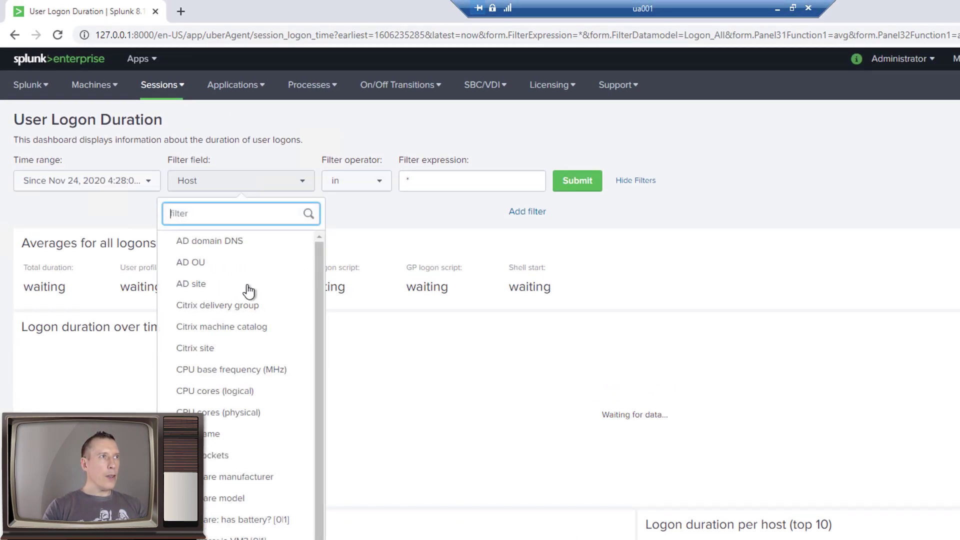
{"action": "scroll", "coordinate": [200, 443], "scroll_direction": "down", "scroll_amount": 3}
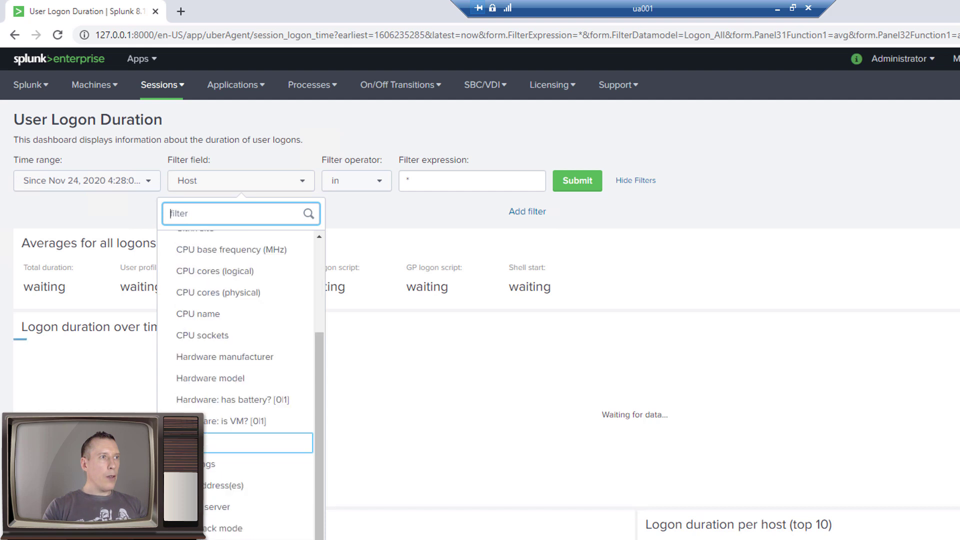
{"action": "left_click", "coordinate": [235, 370]}
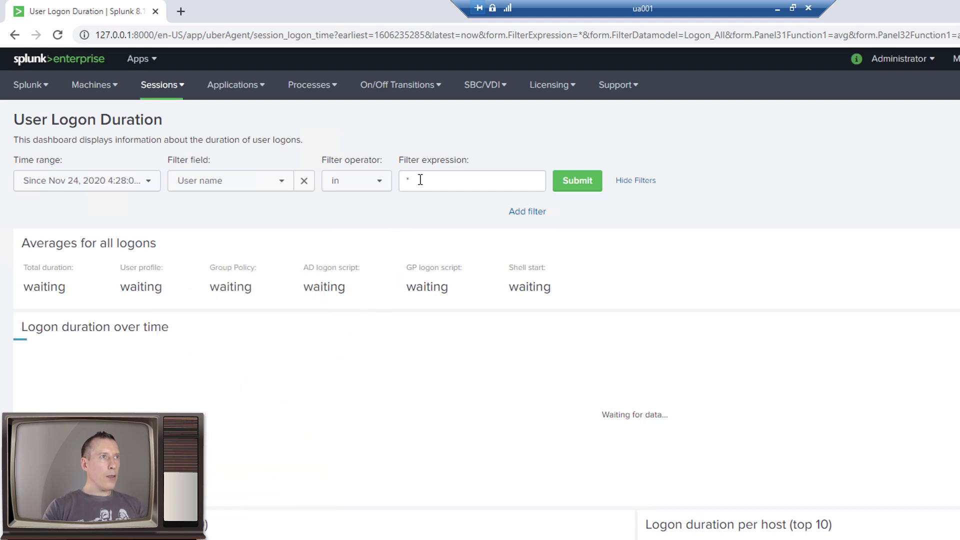
{"action": "left_click", "coordinate": [400, 161]}
{"action": "type", "text": "james-r"}
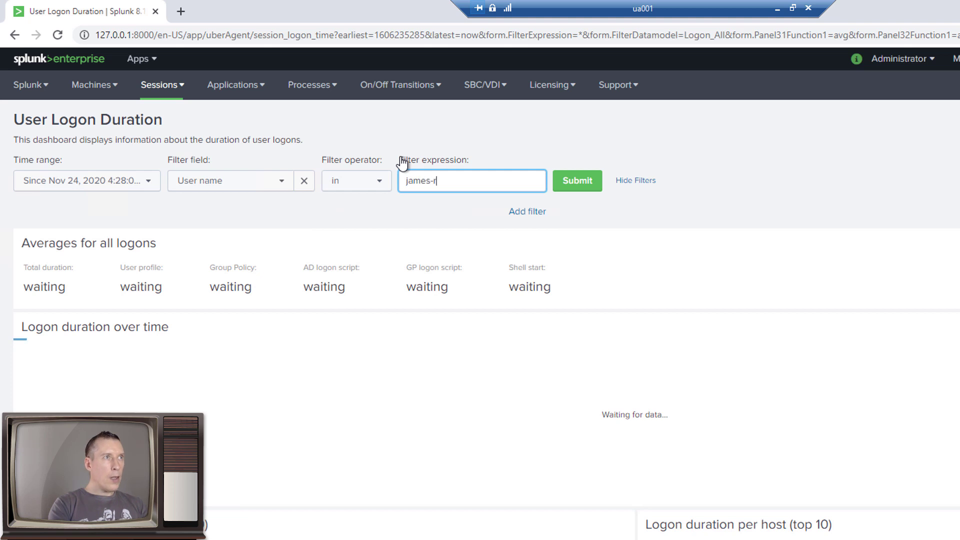
{"action": "type", "text": "\\"}
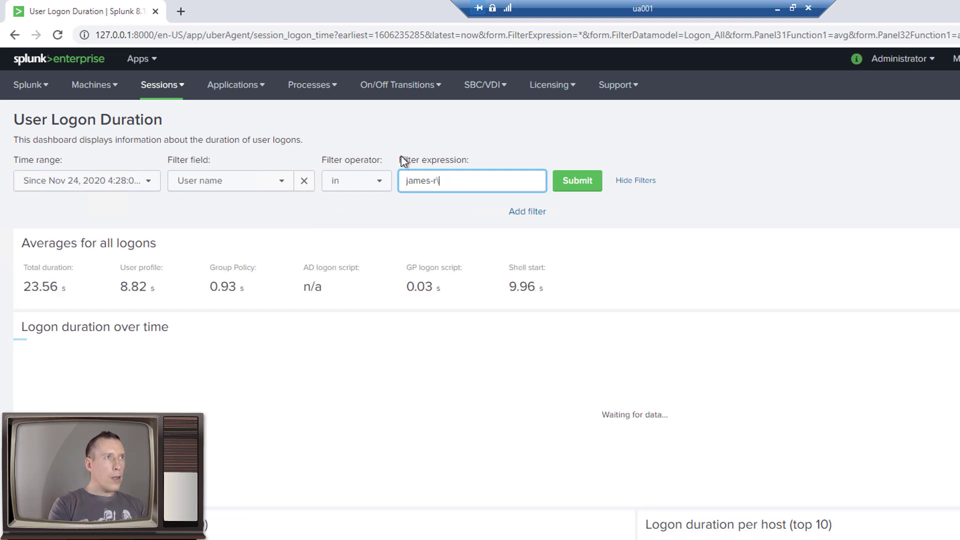
{"action": "key", "text": "BackSpace"}
{"action": "type", "text": "ankin\\jrankin"}
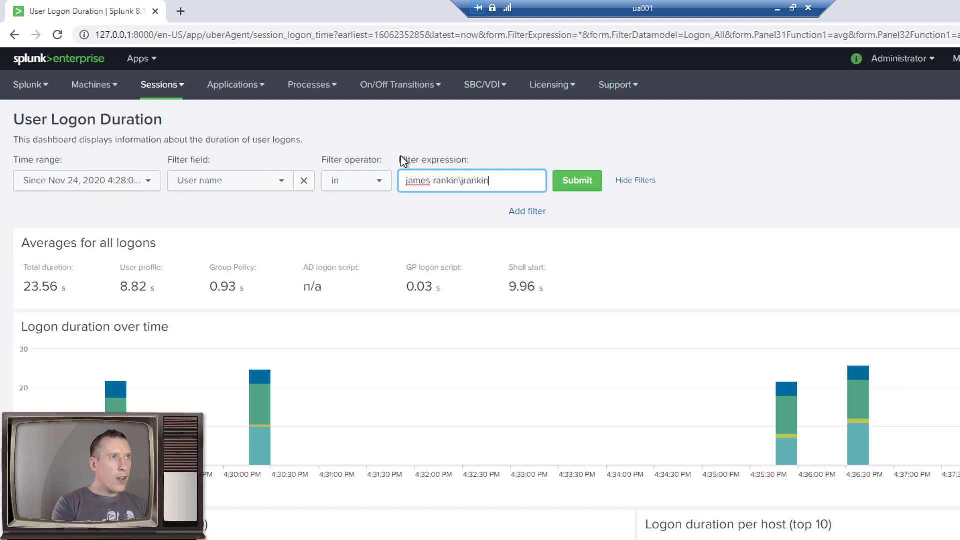
{"action": "left_click", "coordinate": [592, 184]}
{"action": "left_click", "coordinate": [593, 188]}
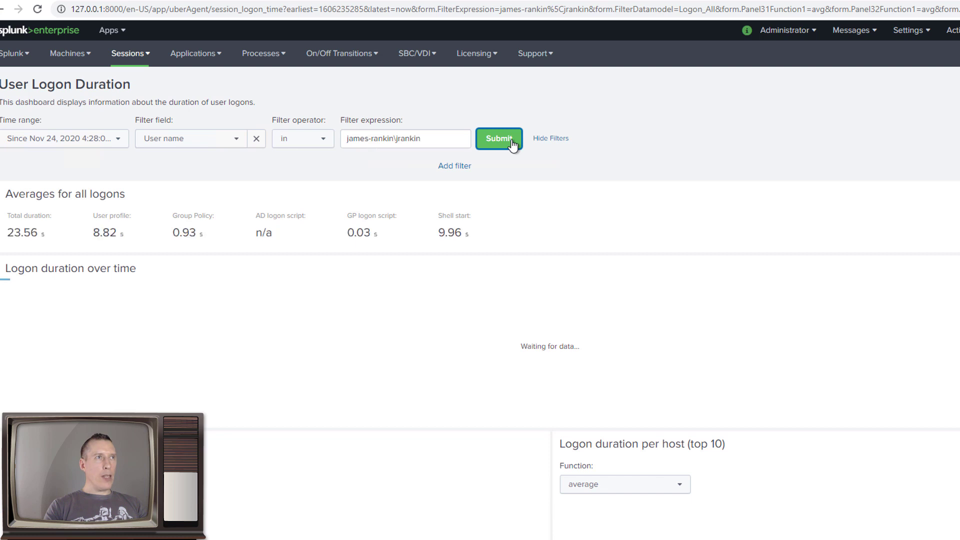
{"action": "scroll", "coordinate": [539, 216], "scroll_direction": "down", "scroll_amount": 5}
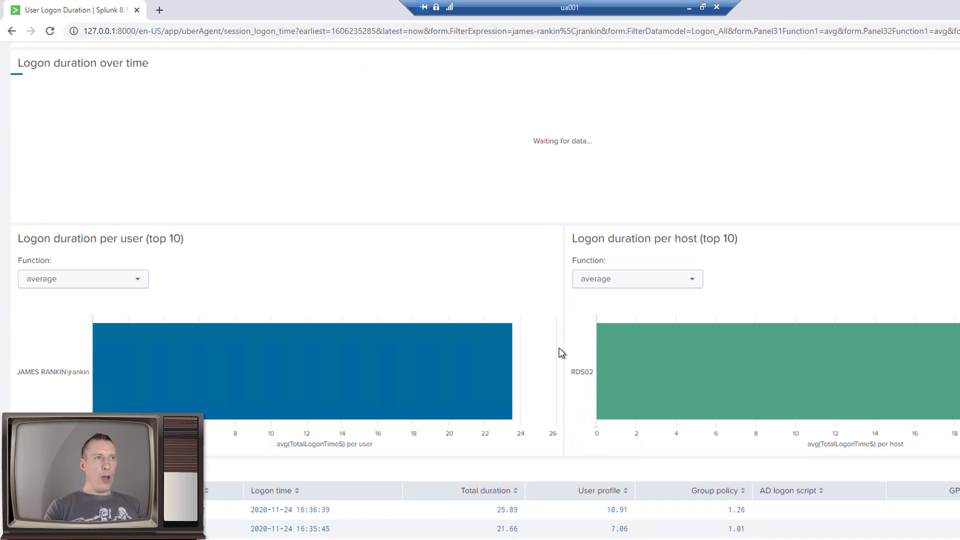